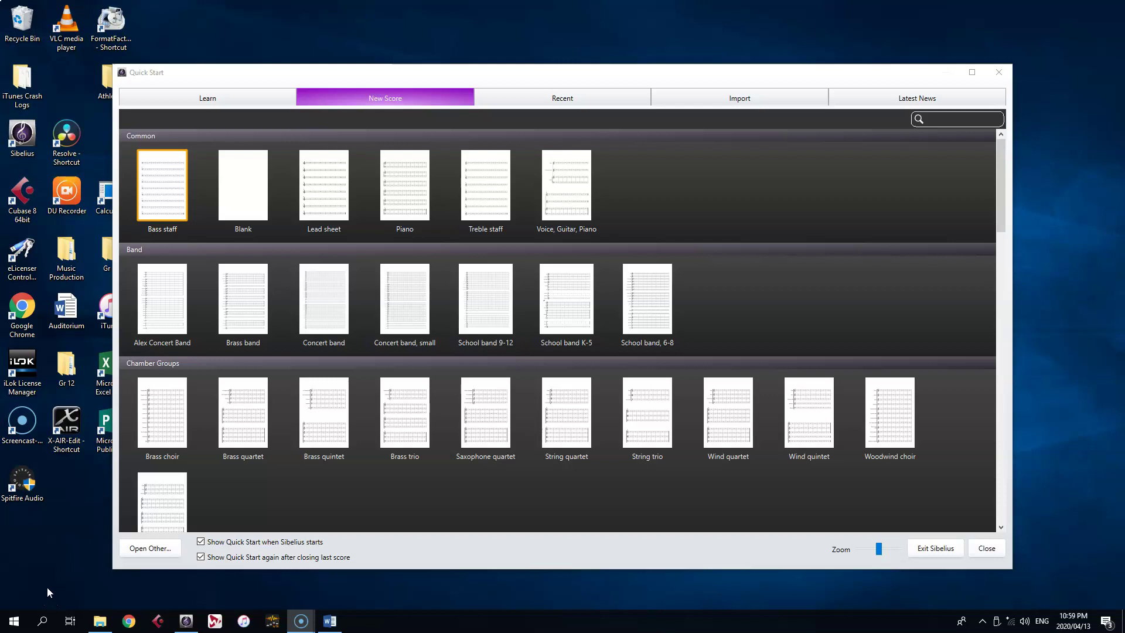
# Step: Drag the UB 40 - Red Red Wine MIDI file from File Explorer's MIDI Files folder into Sibelius
pyautogui.click(105, 625)
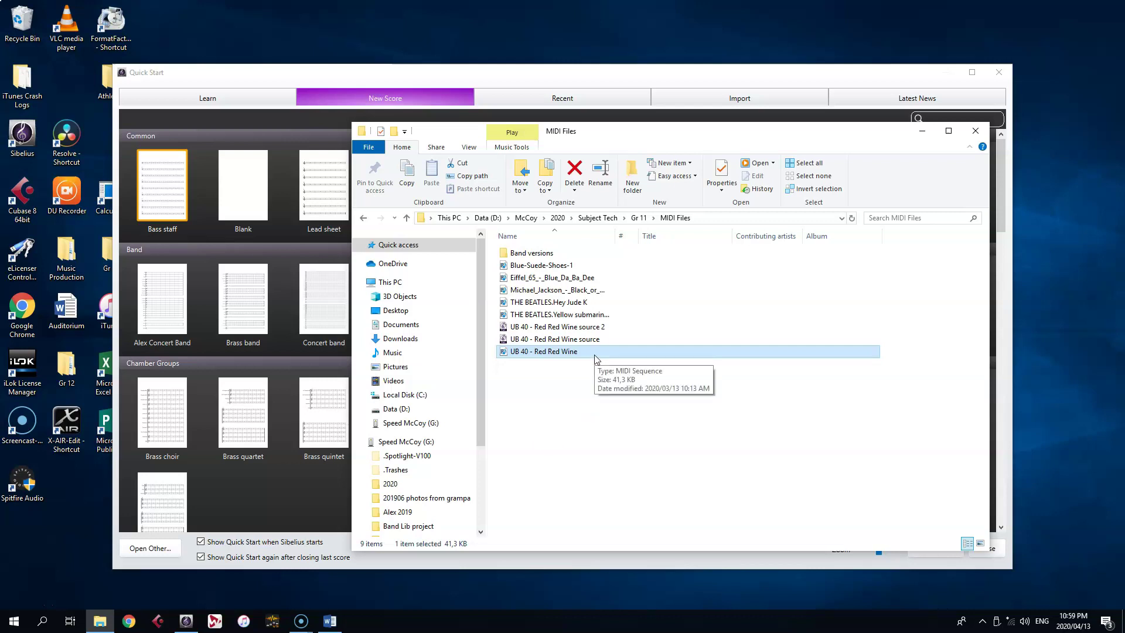
pyautogui.moveTo(596, 360); pyautogui.dragTo(304, 382)
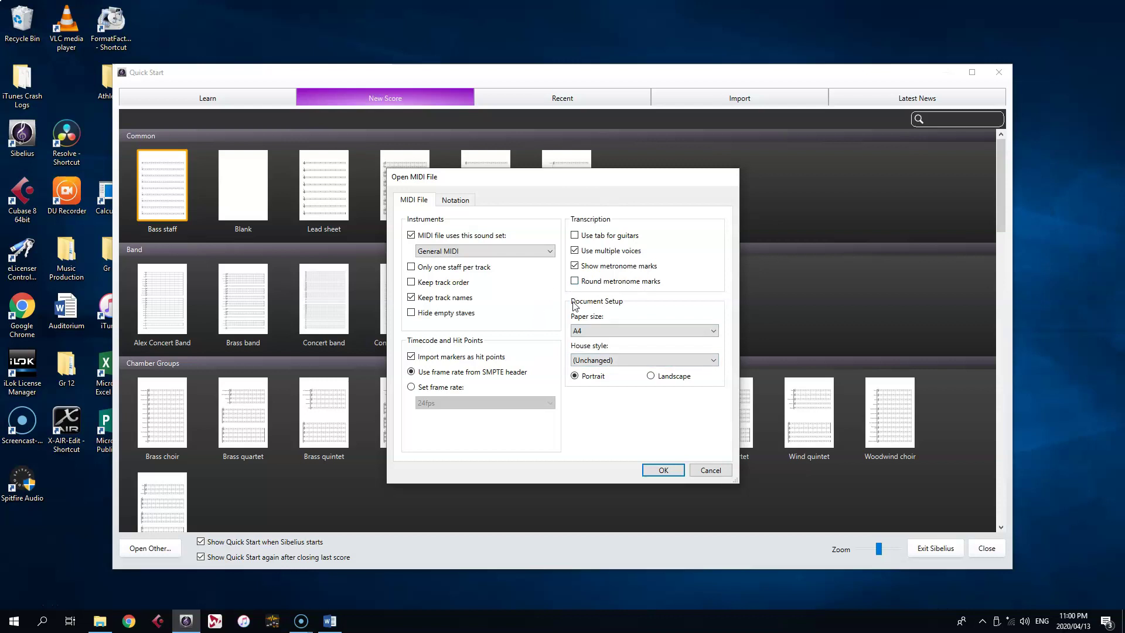
# Step: Review the Notation import settings and import Red Red Wine as a full score
pyautogui.click(449, 200)
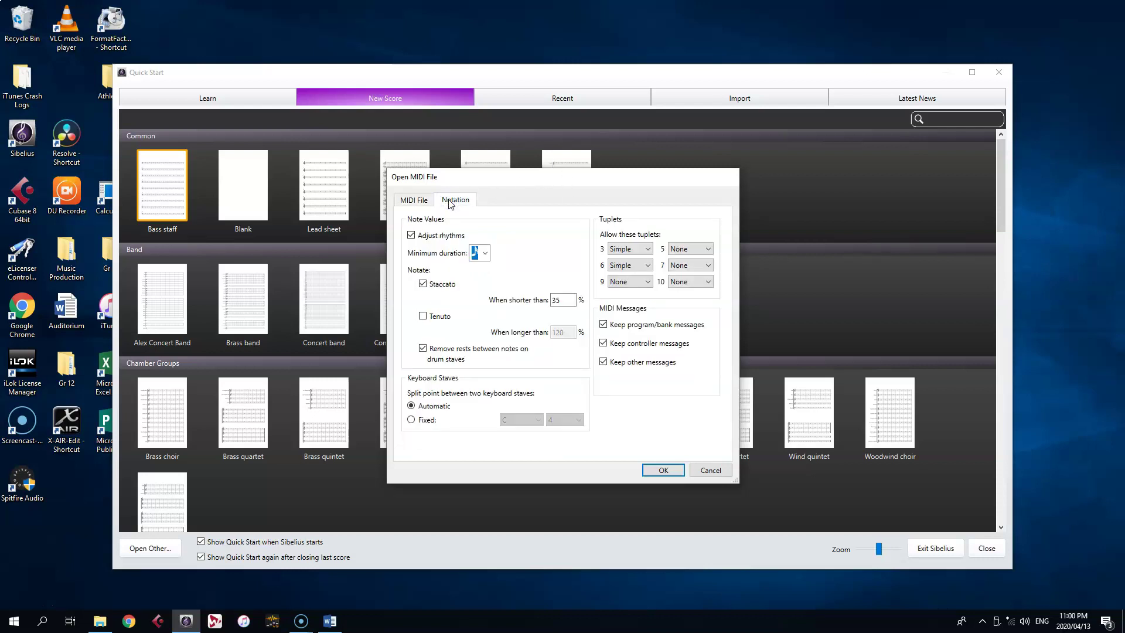
pyautogui.click(662, 471)
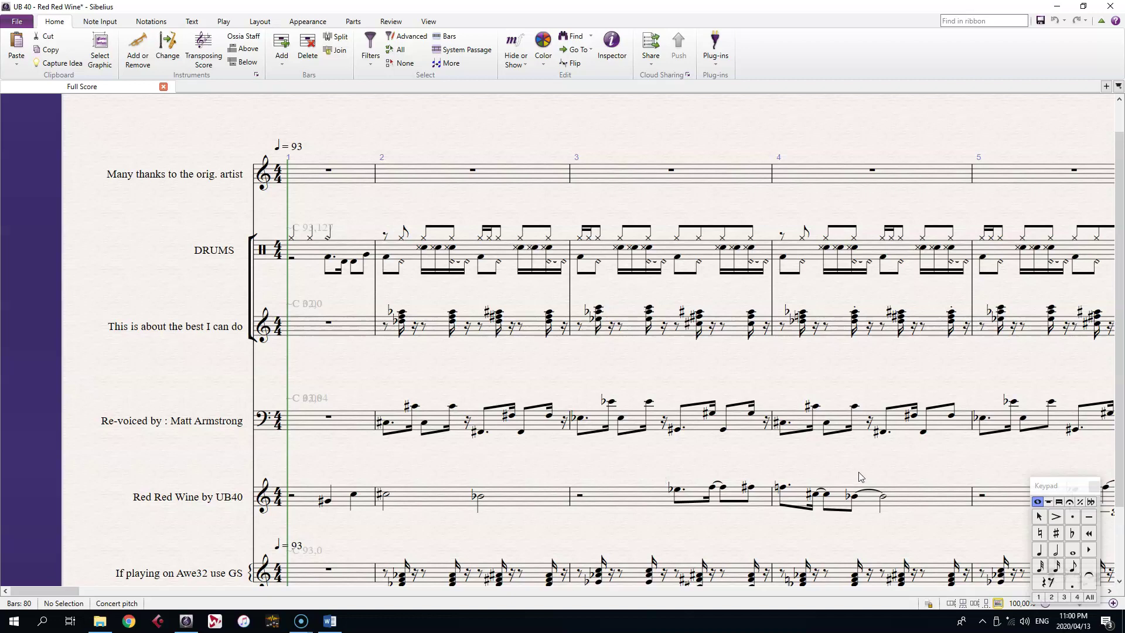
pyautogui.scroll(-1, 966, 375)
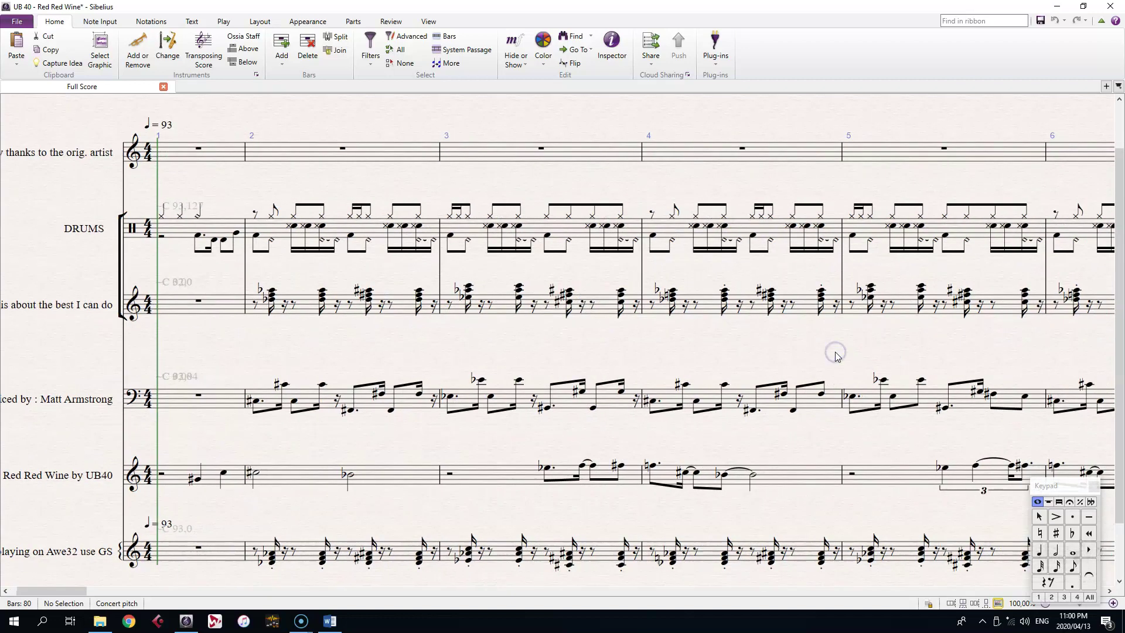
pyautogui.moveTo(956, 348); pyautogui.dragTo(527, 320)
pyautogui.moveTo(937, 318); pyautogui.dragTo(677, 317)
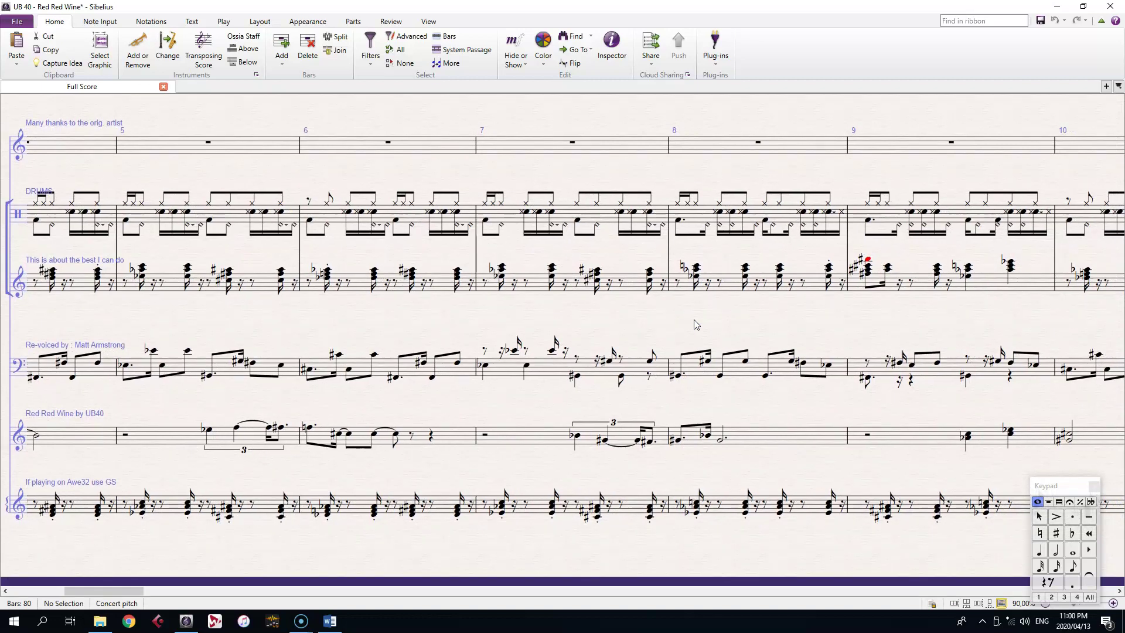
pyautogui.press('space')
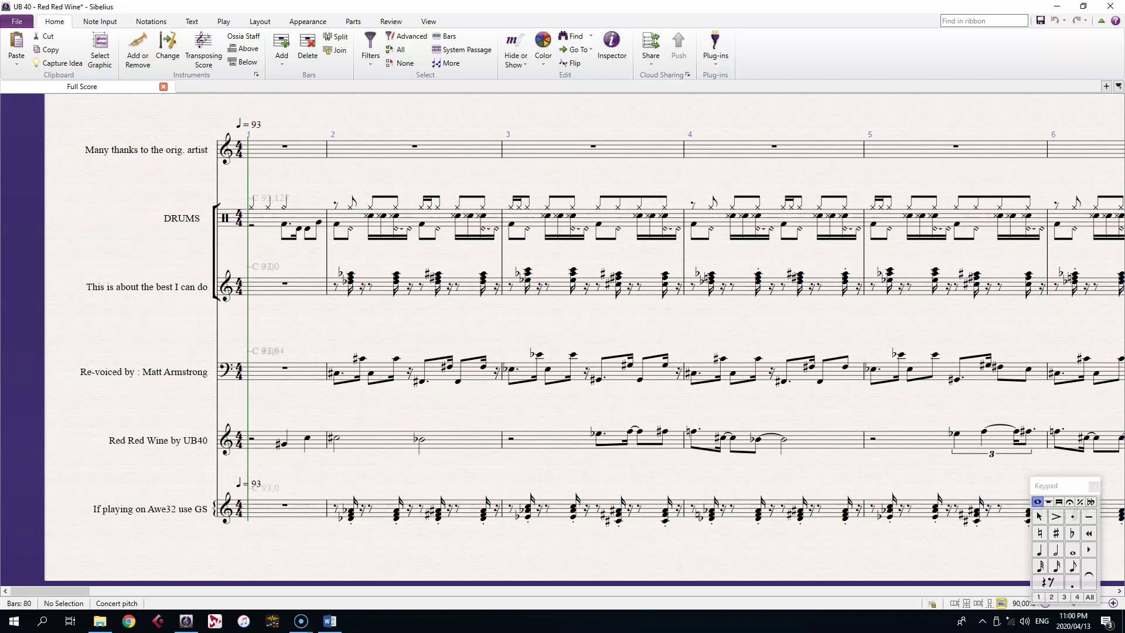
pyautogui.moveTo(1114, 291); pyautogui.dragTo(334, 334)
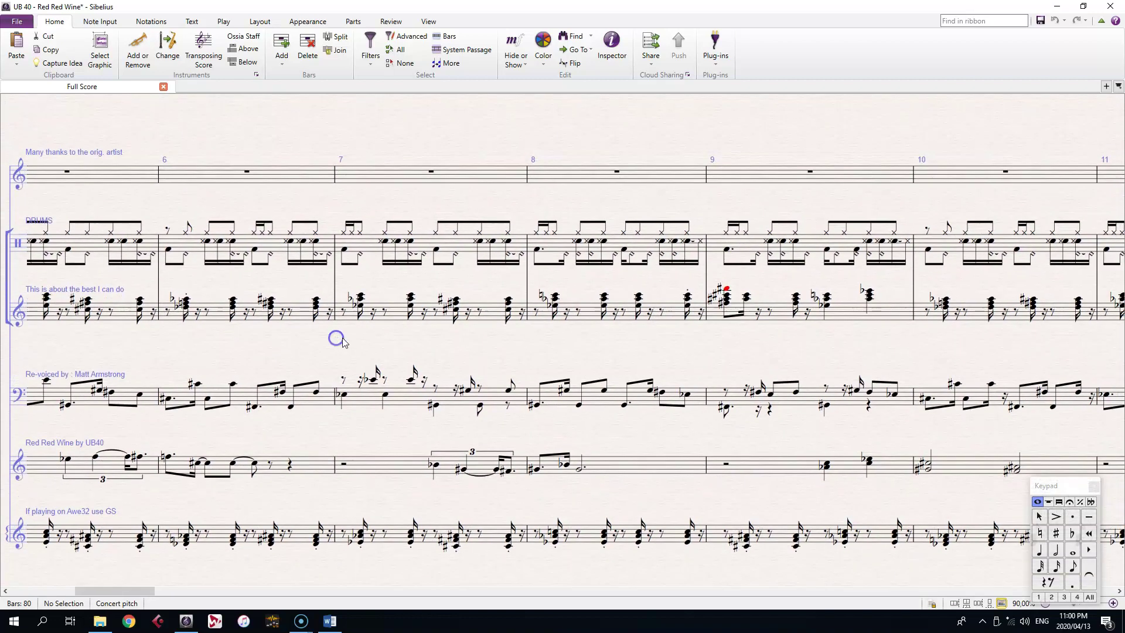
# Step: Insert an empty bar after bar 9 in every staff, then pan to check the new bar 10
pyautogui.click(786, 180)
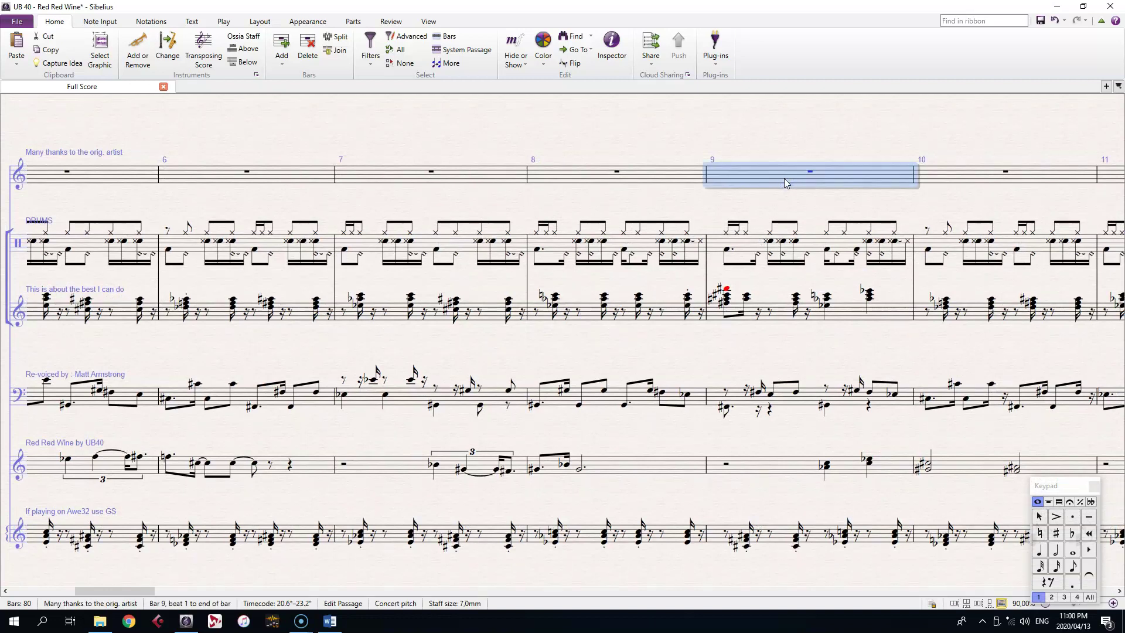
pyautogui.hotkey('ctrl', 'shift', 'b')
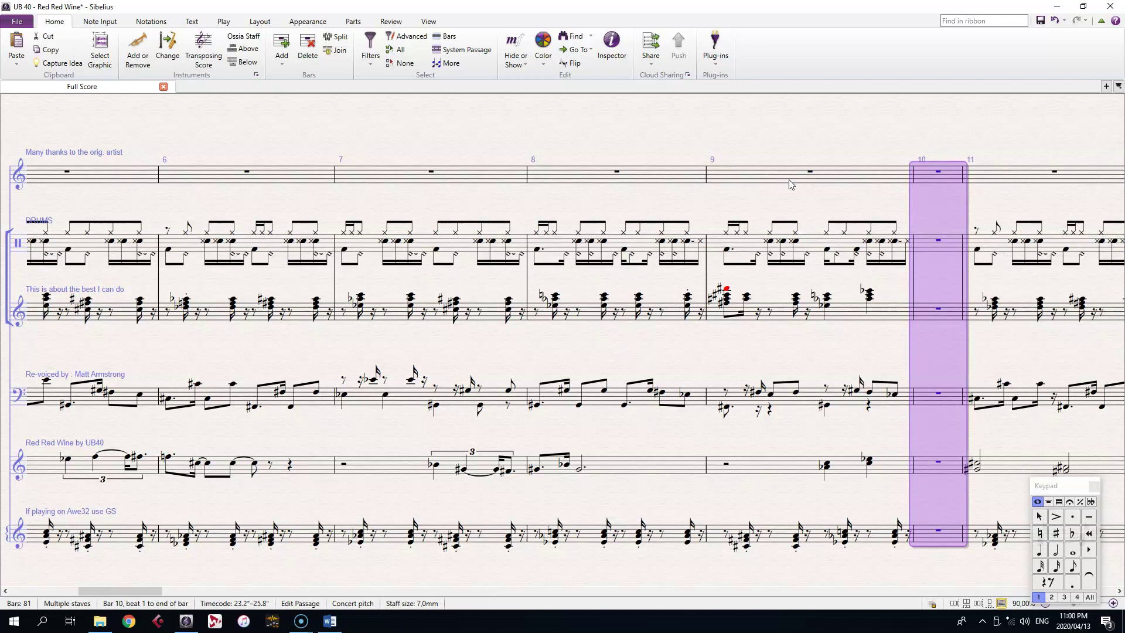
pyautogui.moveTo(1023, 203); pyautogui.dragTo(895, 201)
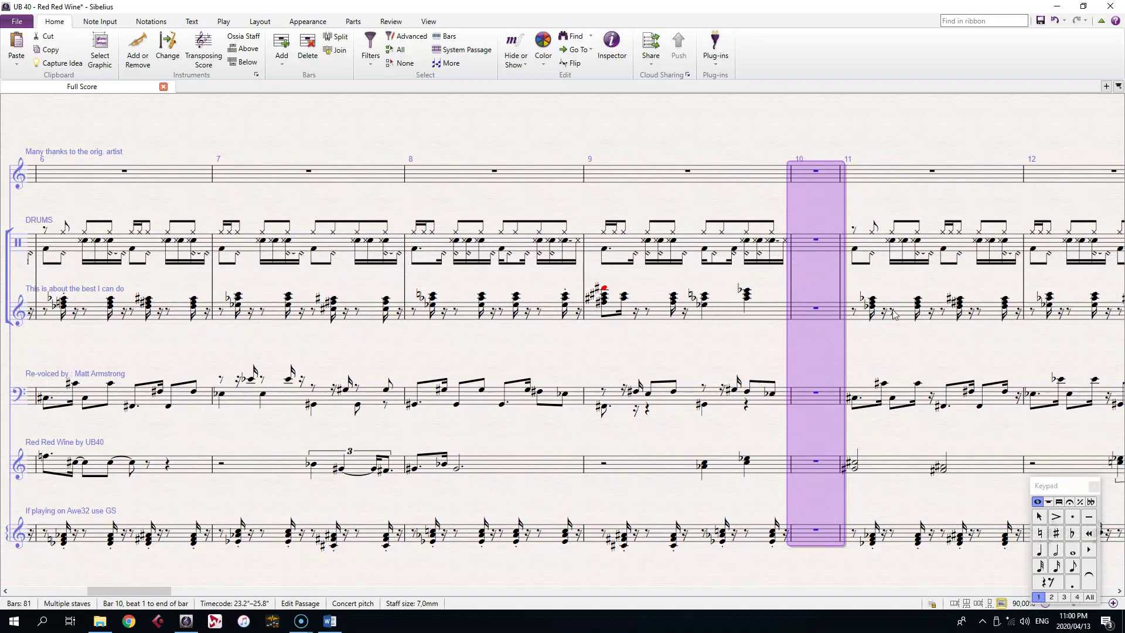
pyautogui.click(744, 337)
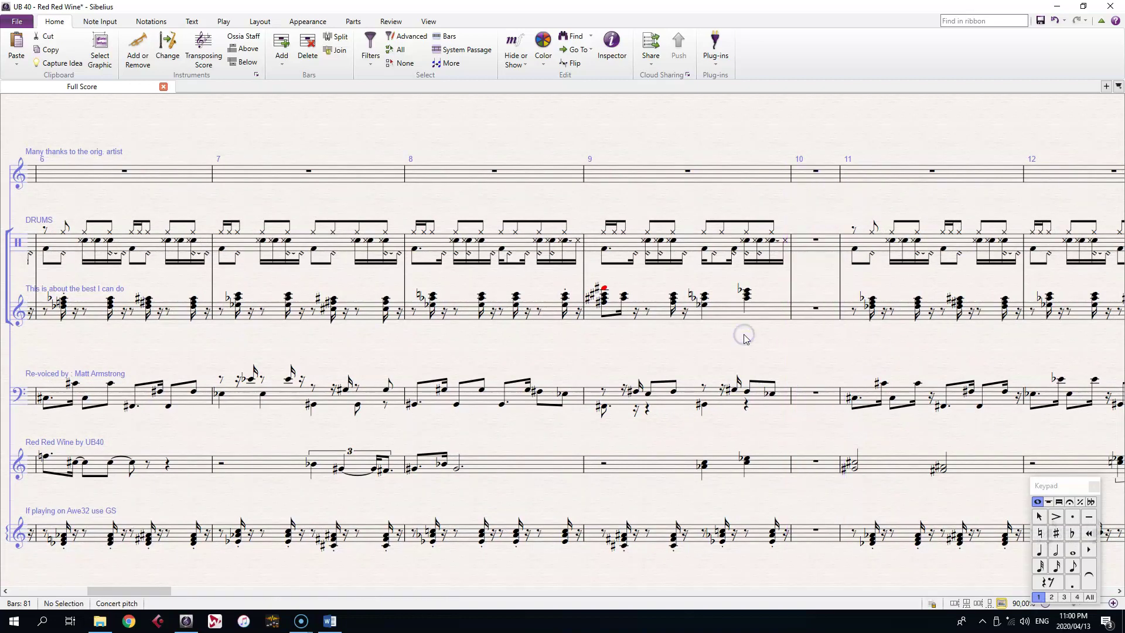
pyautogui.moveTo(716, 343); pyautogui.dragTo(994, 332)
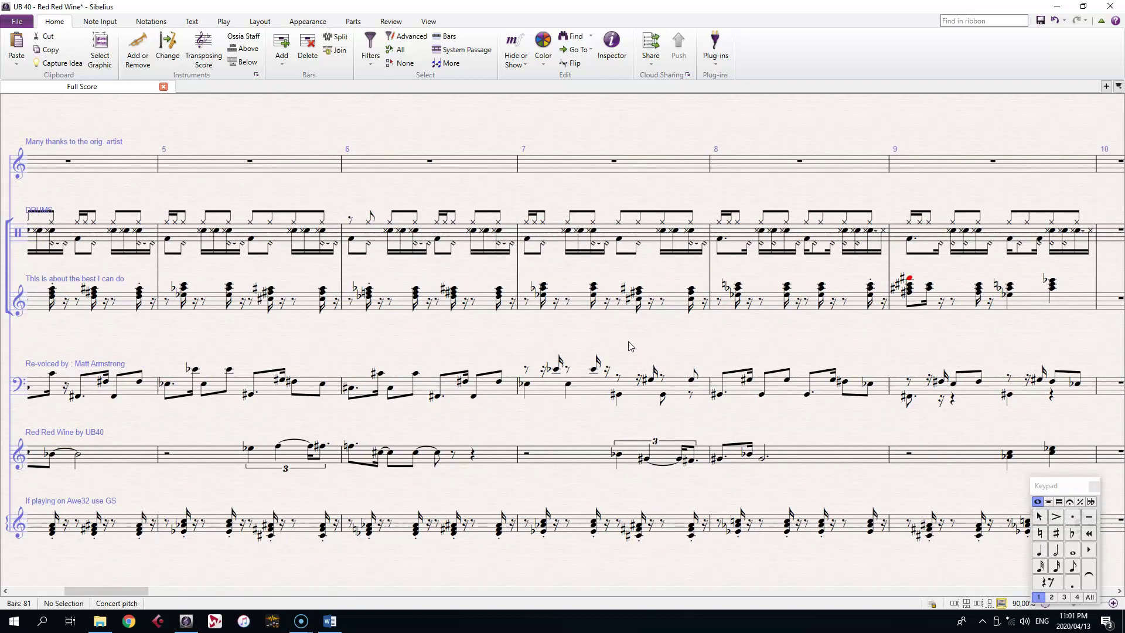
pyautogui.moveTo(632, 340); pyautogui.dragTo(917, 354)
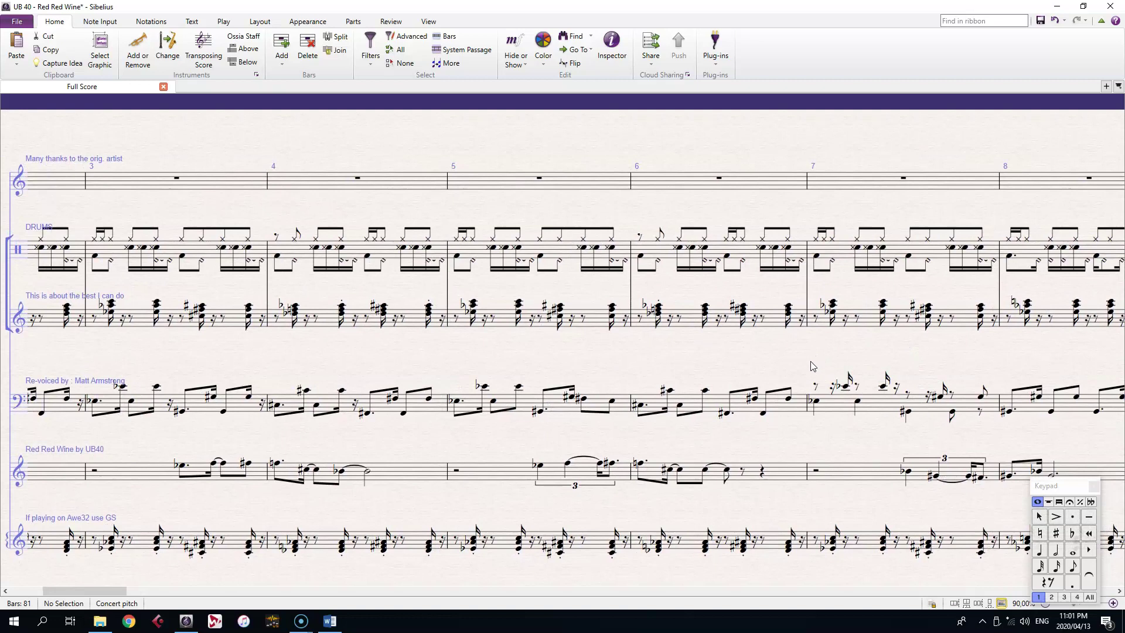
# Step: Save the score over 'UB 40 - Red Red Wine original', confirming the replacement
pyautogui.moveTo(738, 356); pyautogui.dragTo(842, 352)
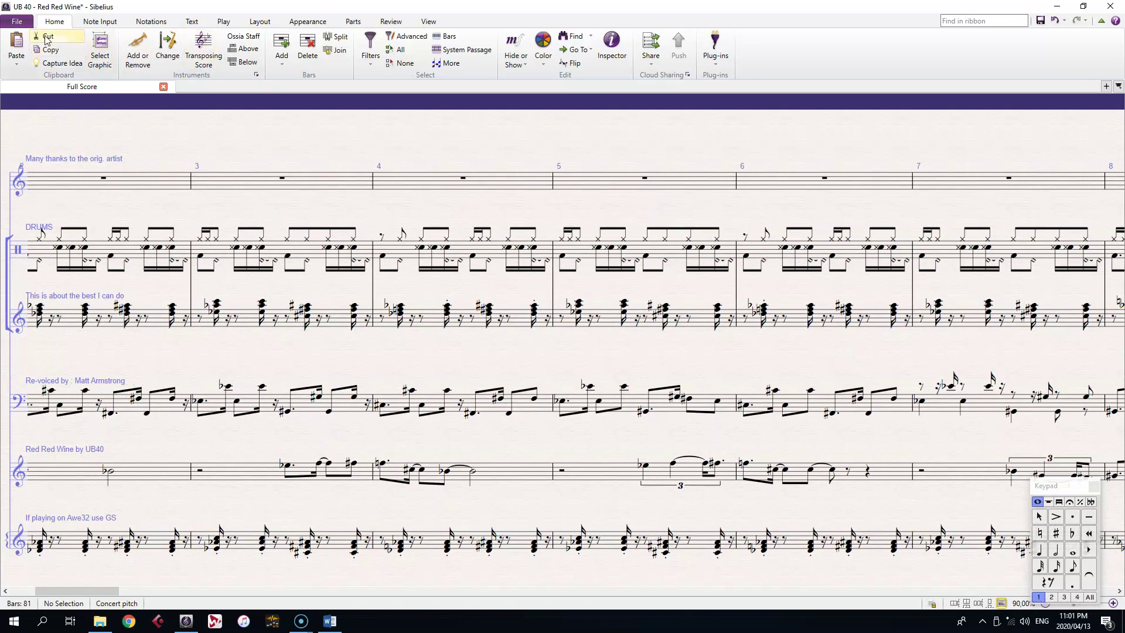
pyautogui.click(18, 22)
pyautogui.click(38, 57)
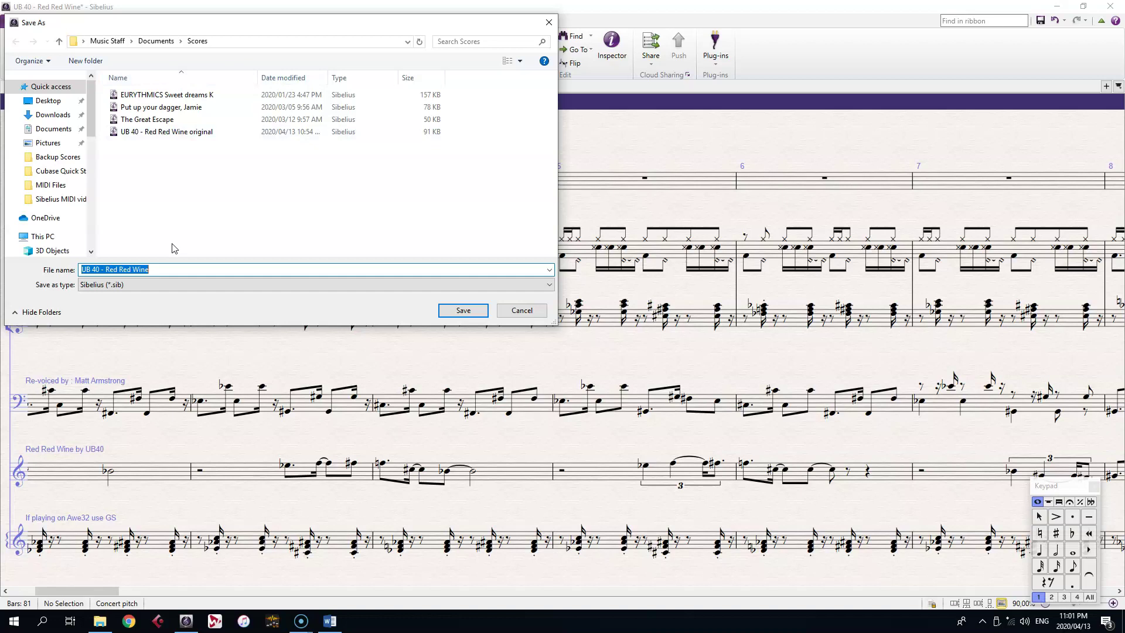
pyautogui.click(185, 133)
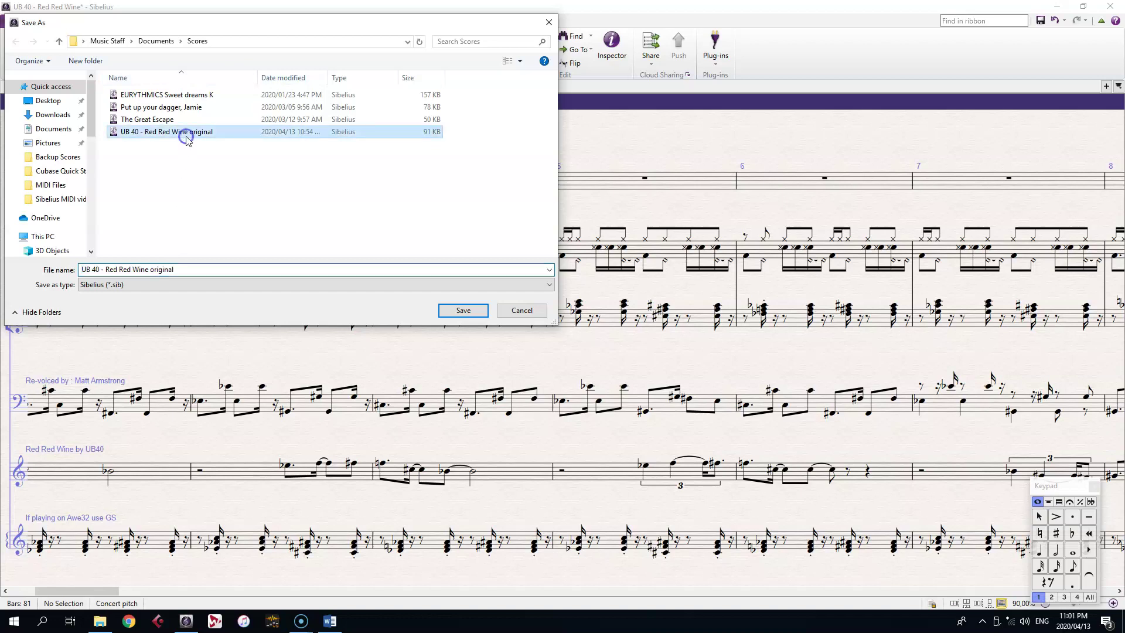
pyautogui.click(461, 314)
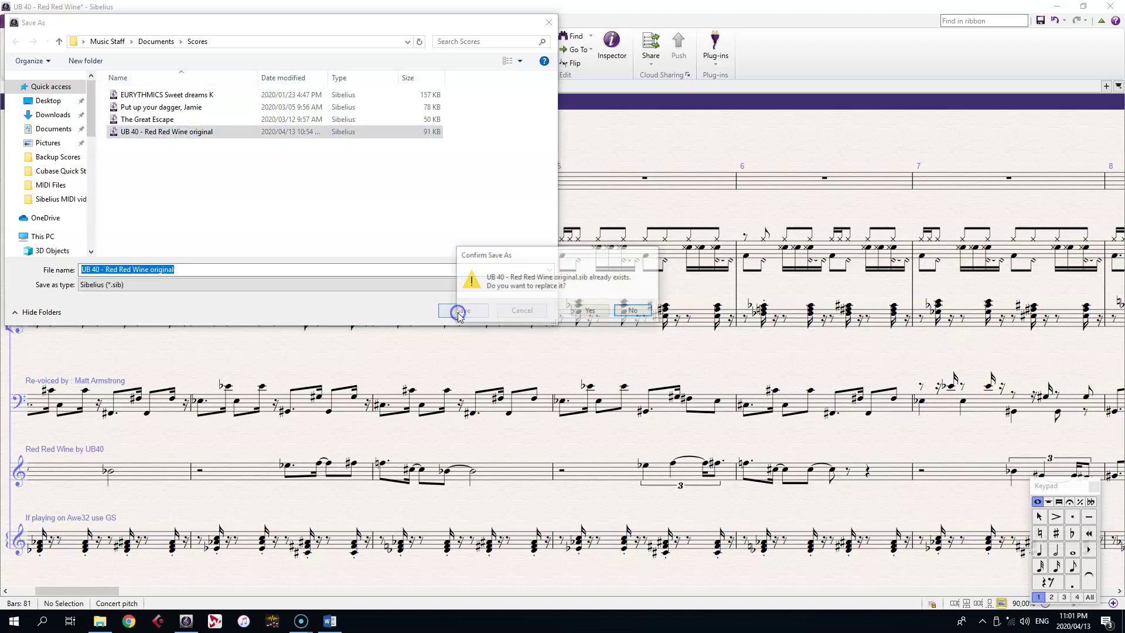
pyautogui.click(583, 309)
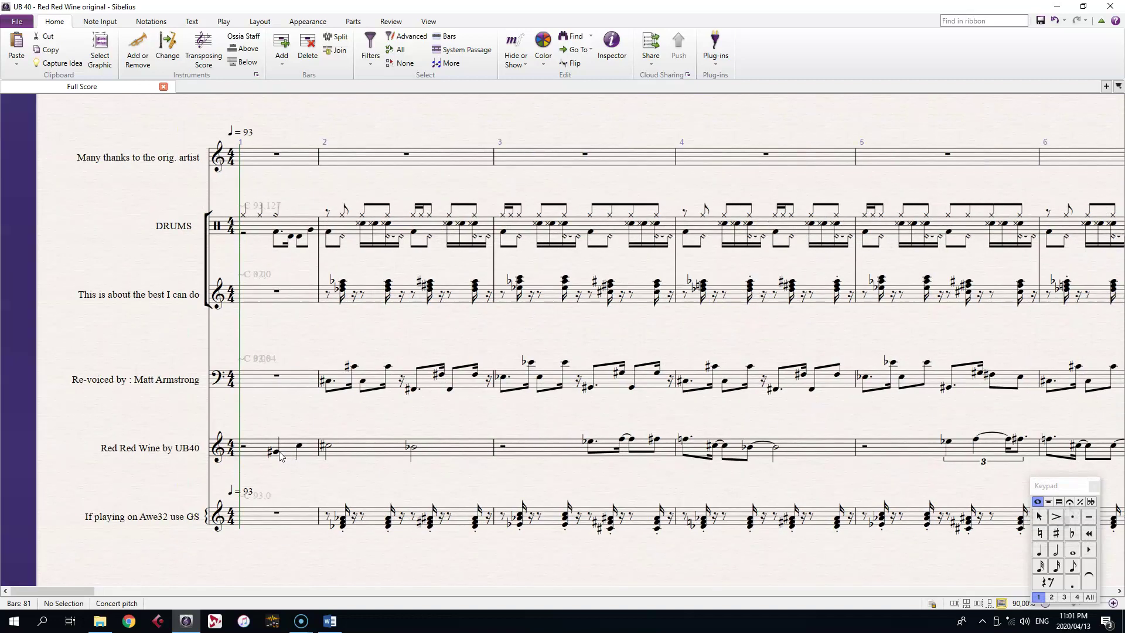
pyautogui.click(275, 451)
pyautogui.hotkey('shift', 'Right')
pyautogui.press('space')
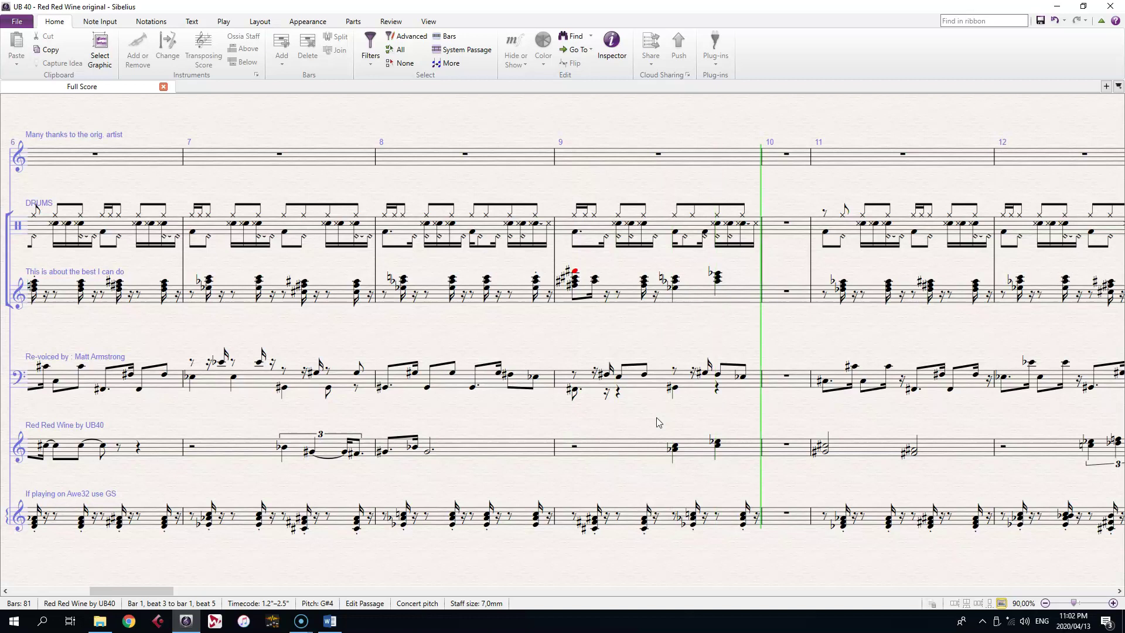
pyautogui.press('space')
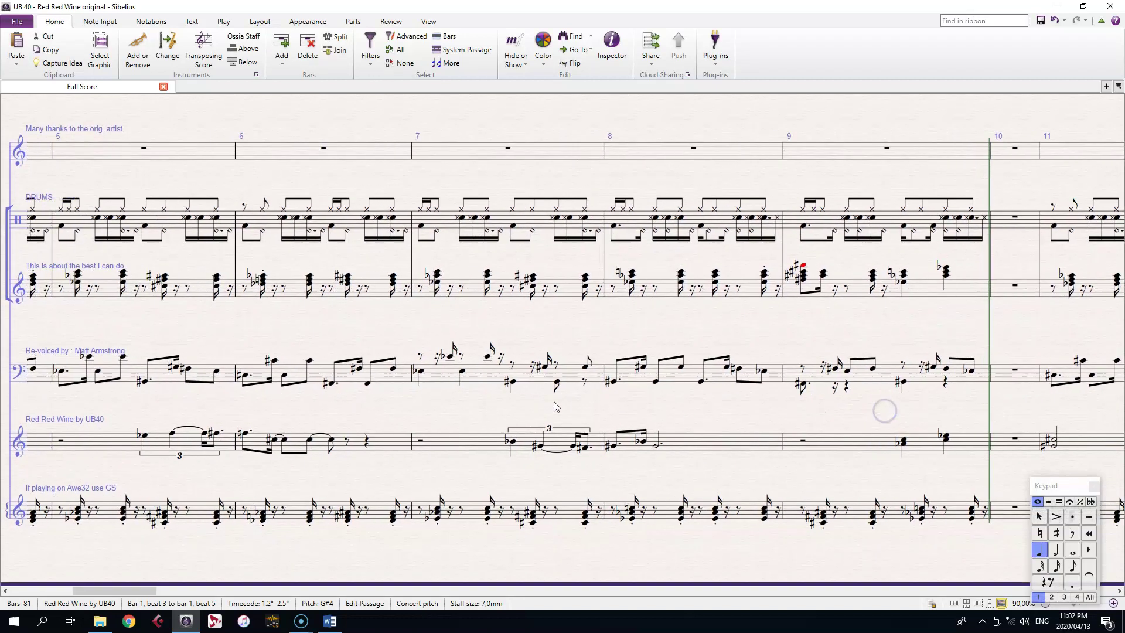
pyautogui.moveTo(507, 402); pyautogui.dragTo(1000, 398)
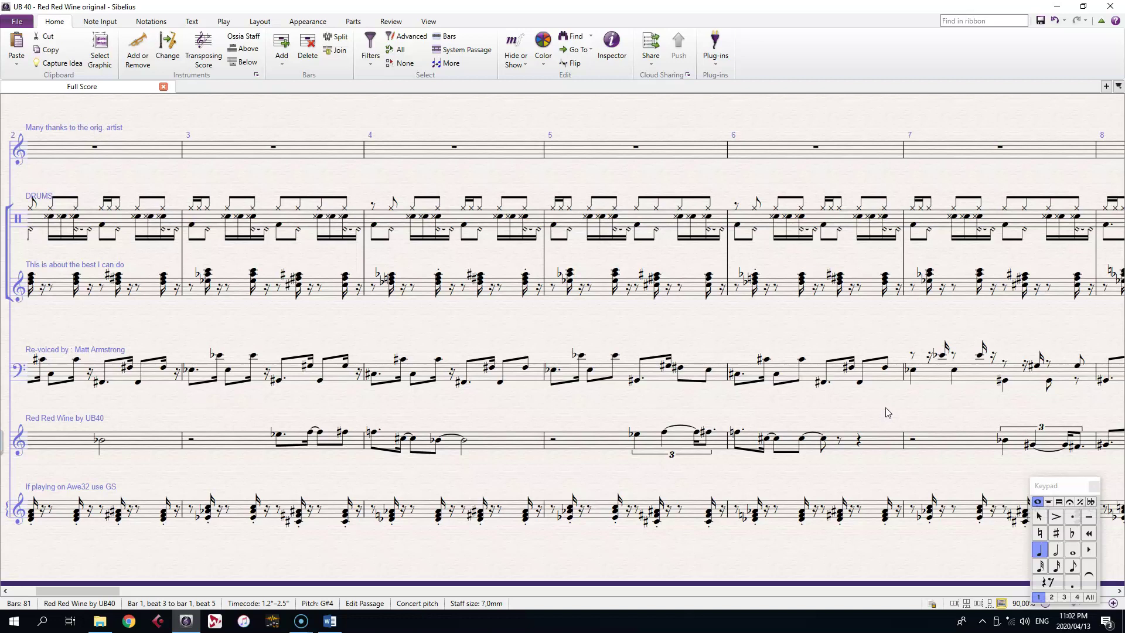
pyautogui.moveTo(607, 411); pyautogui.dragTo(947, 398)
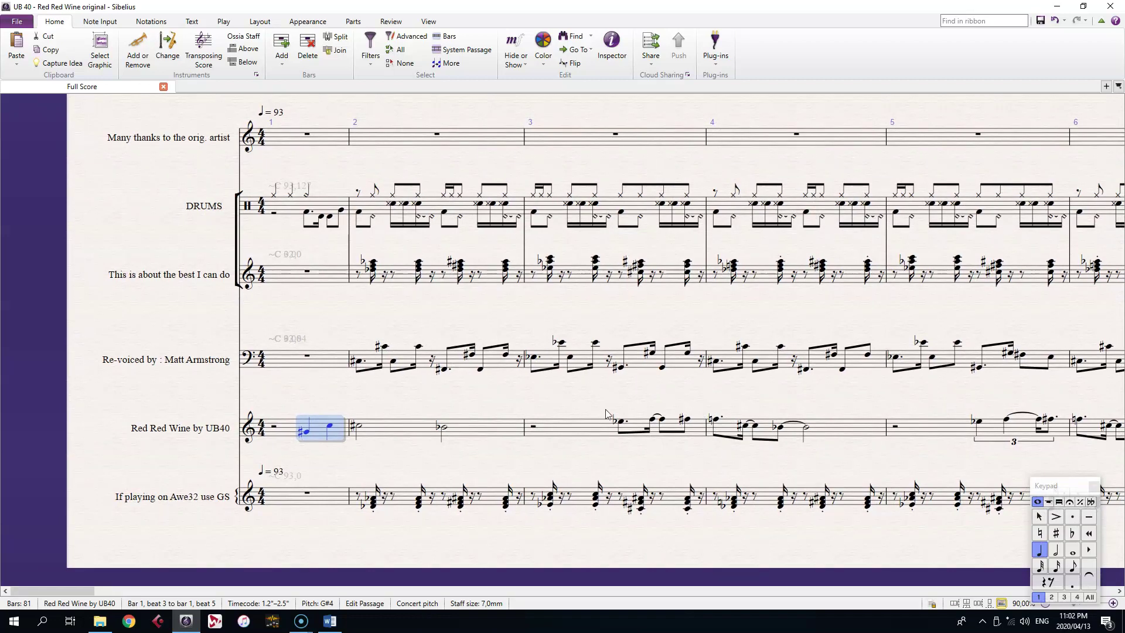
# Step: Respell the G# in melody bar 1 as A♭
pyautogui.click(306, 435)
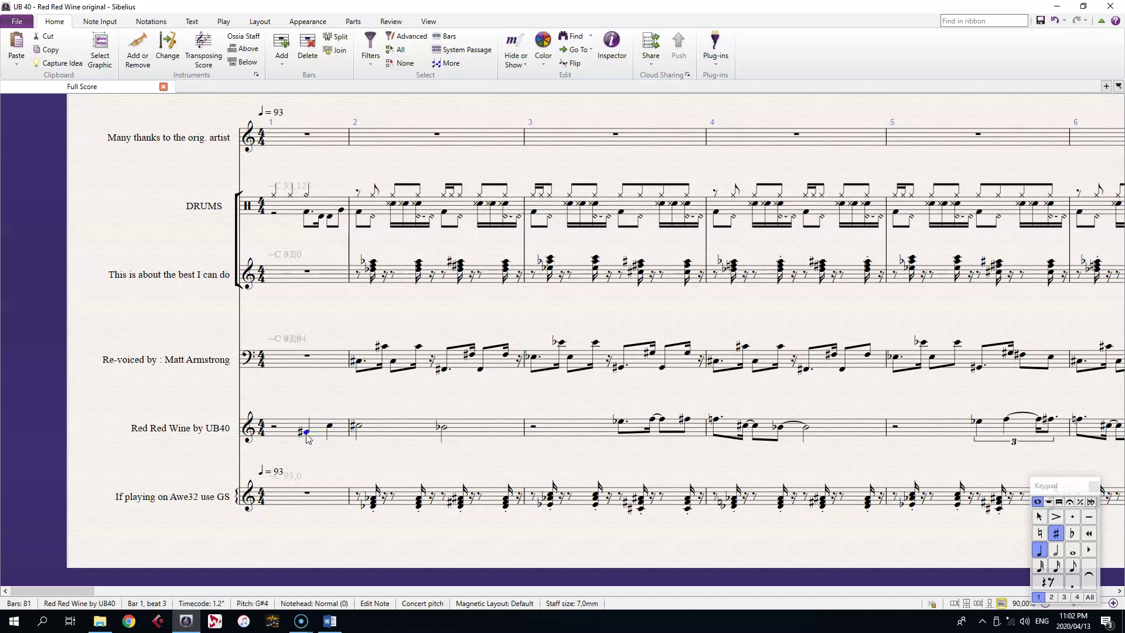
pyautogui.press('Return')
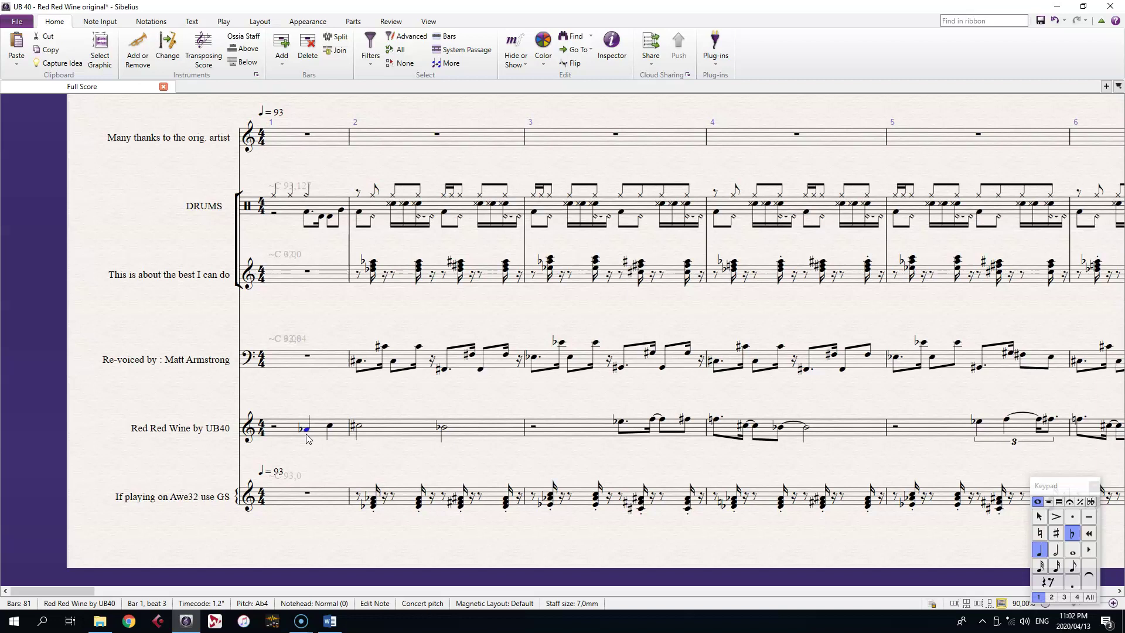
pyautogui.click(360, 426)
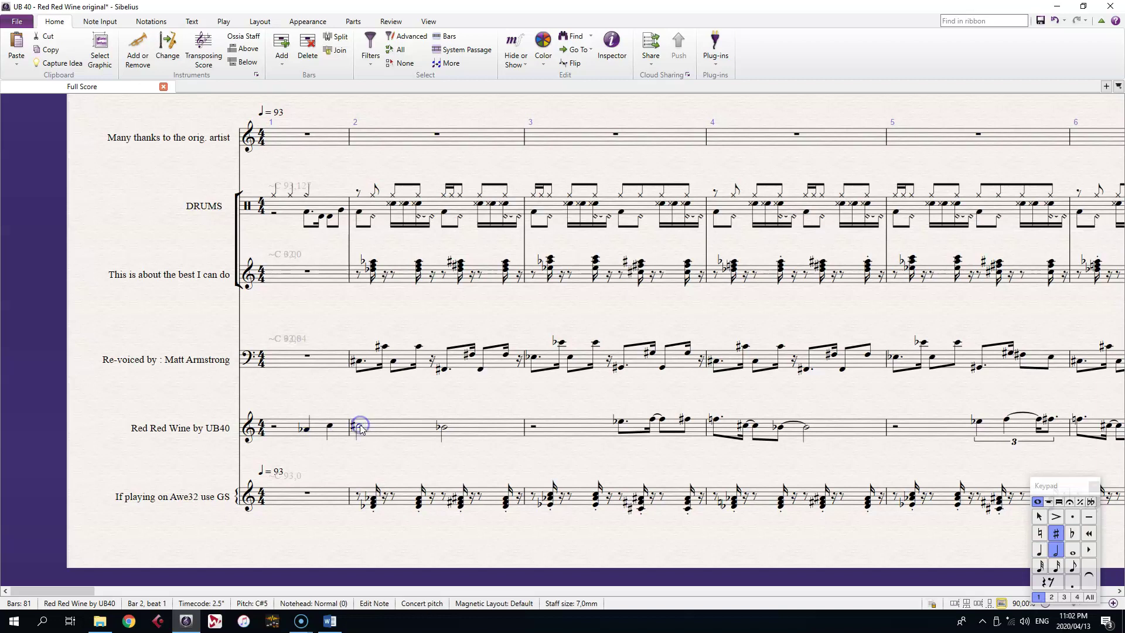
# Step: Step through melody bars 3–7, shorten the tied note in bar 6 to an eighth, and return to bar 1
pyautogui.click(687, 418)
pyautogui.press('Right')
pyautogui.press('Right')
pyautogui.press('Right')
pyautogui.press('Right')
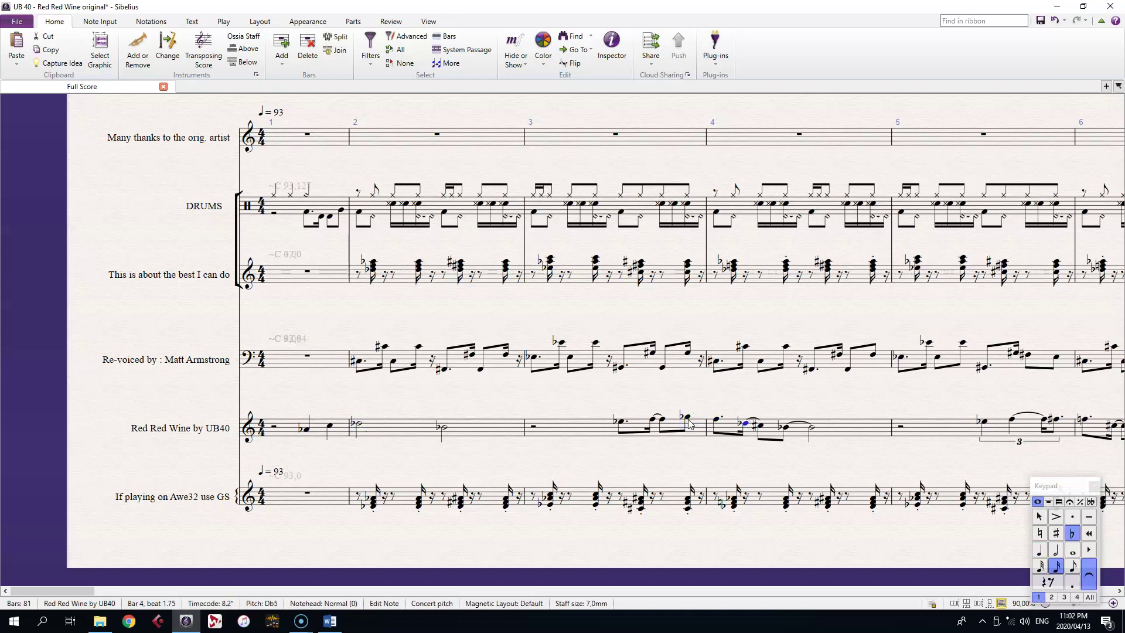
pyautogui.press('Right')
pyautogui.press('Right')
pyautogui.press('Right')
pyautogui.press('Right')
pyautogui.press('Right')
pyautogui.press('Right')
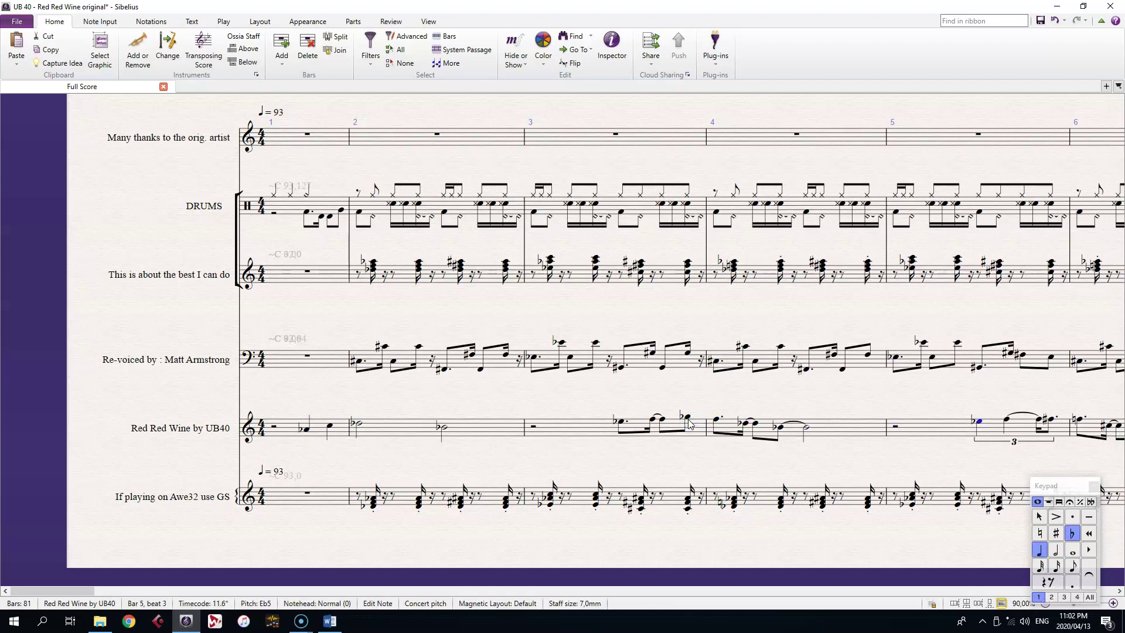
pyautogui.press('Right')
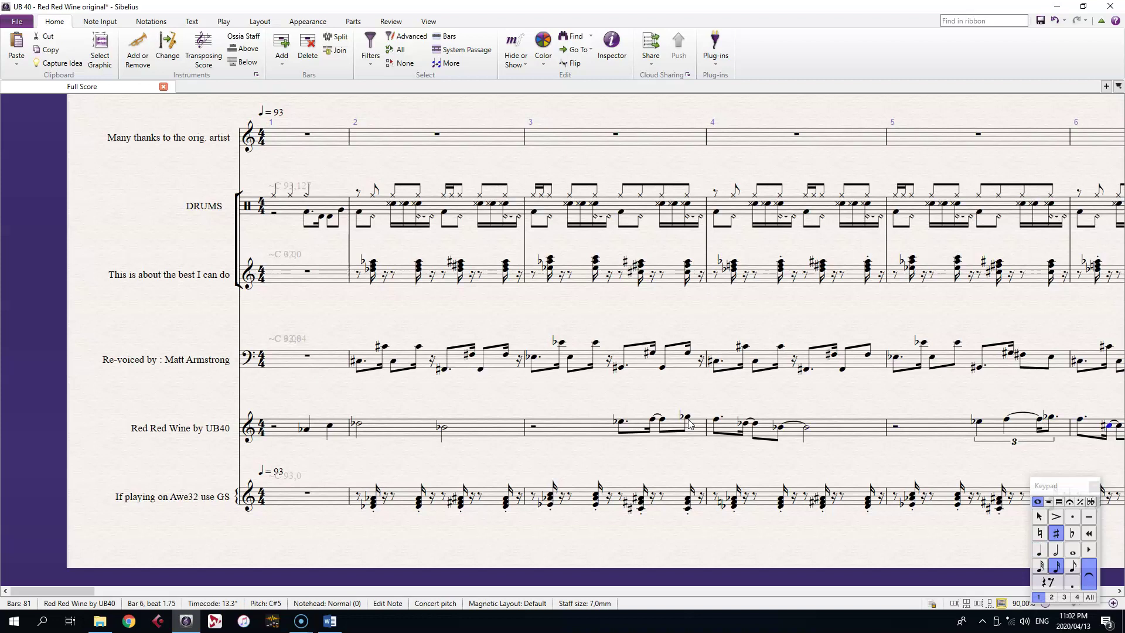
pyautogui.press('4')
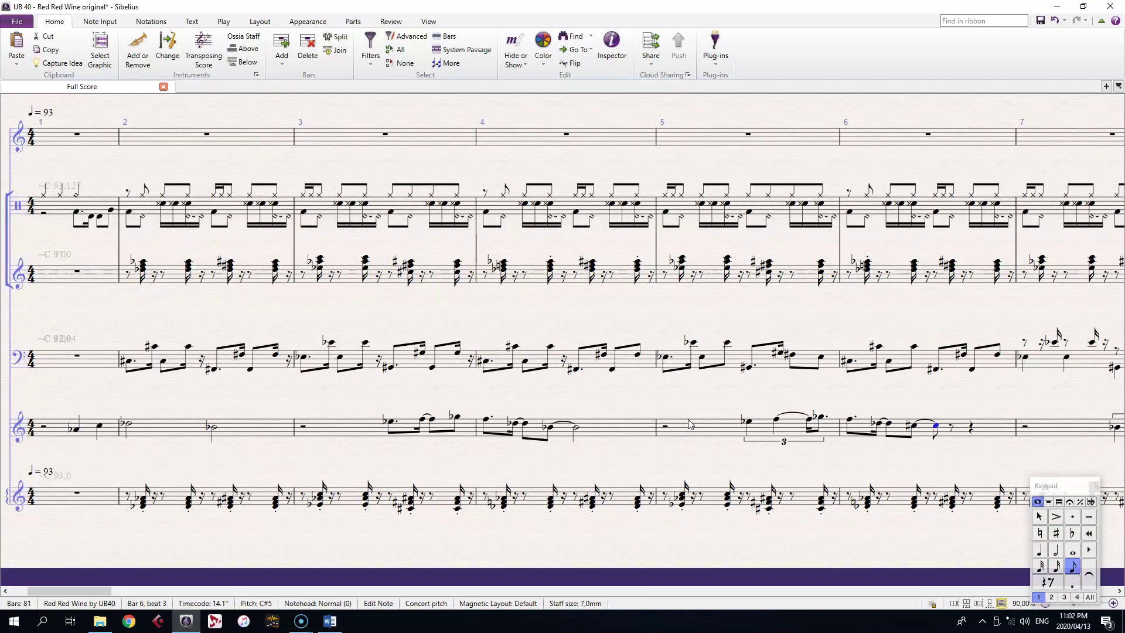
pyautogui.press('Right')
pyautogui.press('Right')
pyautogui.press('Right')
pyautogui.press('Right')
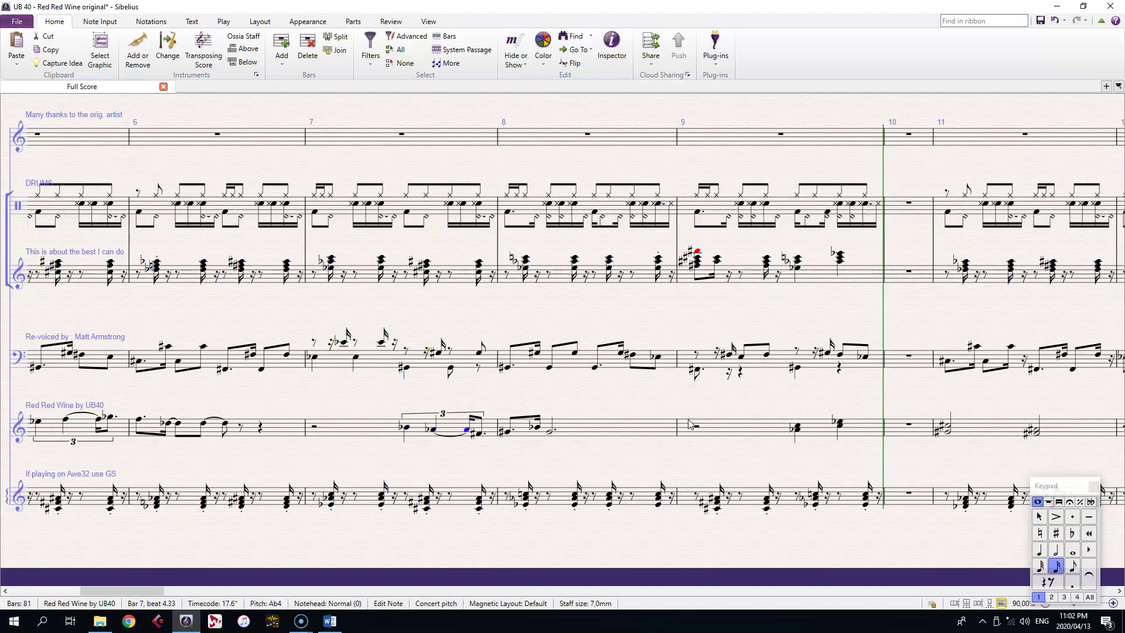
pyautogui.press('Right')
pyautogui.press('Right')
pyautogui.press('Right')
pyautogui.press('Right')
pyautogui.press('Right')
pyautogui.press('Right')
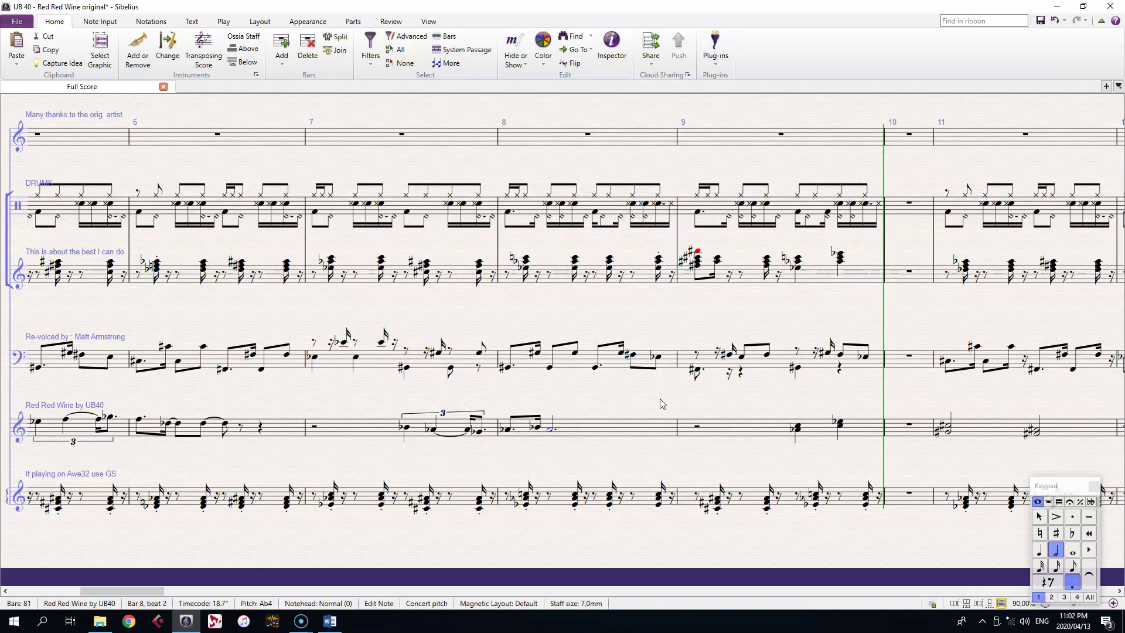
pyautogui.moveTo(662, 404); pyautogui.dragTo(906, 395)
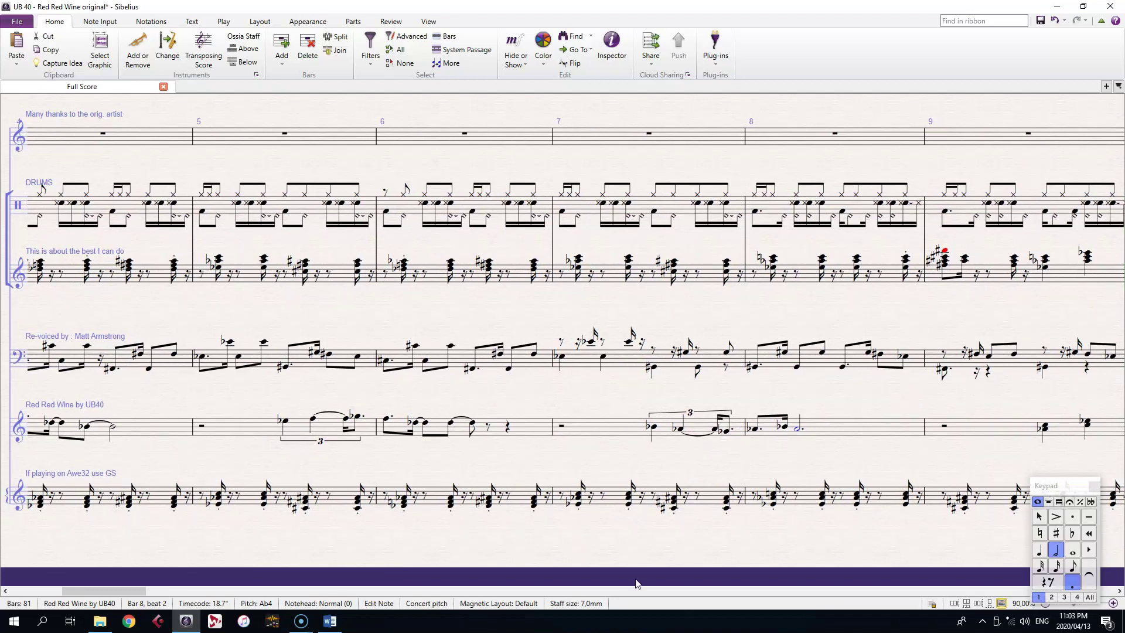
pyautogui.moveTo(104, 590); pyautogui.dragTo(52, 593)
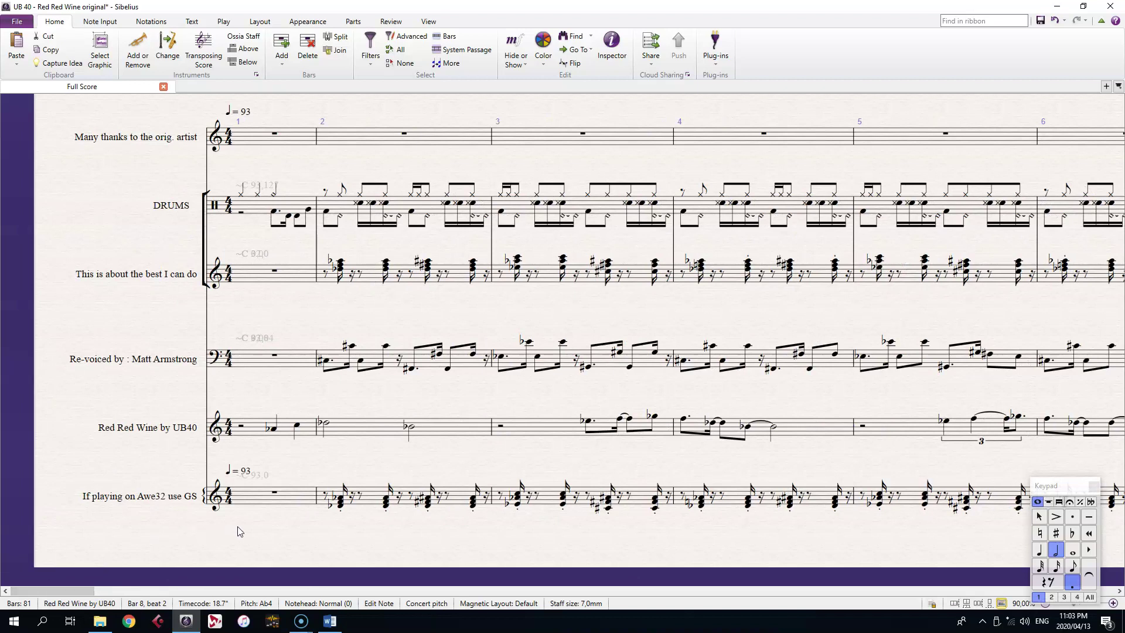
# Step: Place a D-flat major key signature at the start of the score
pyautogui.click(284, 531)
pyautogui.press('k')
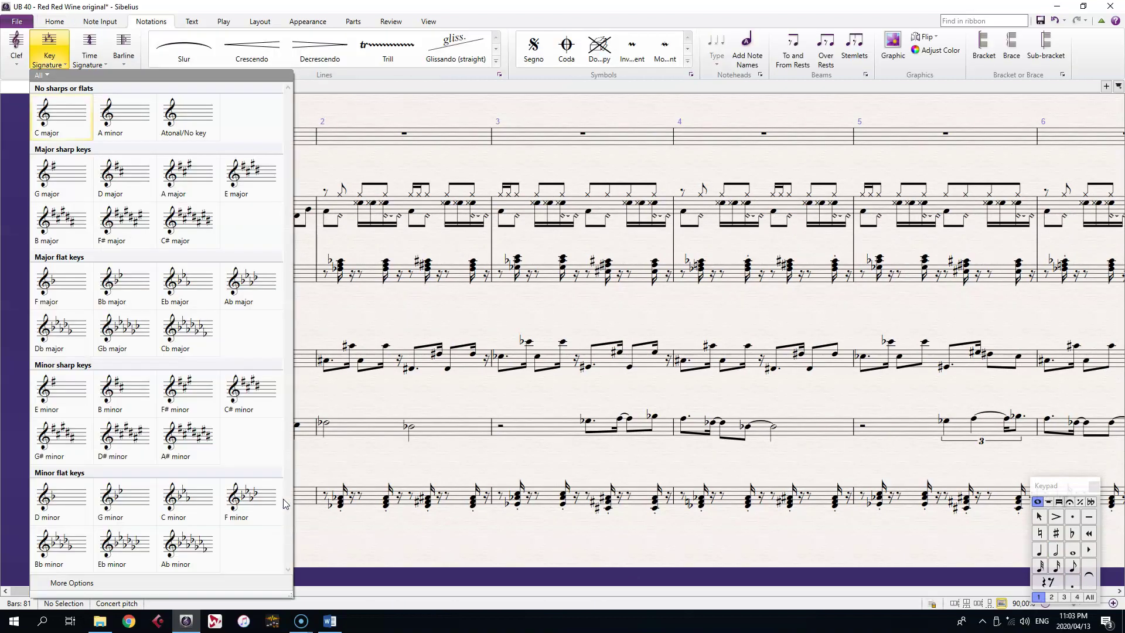
pyautogui.click(56, 325)
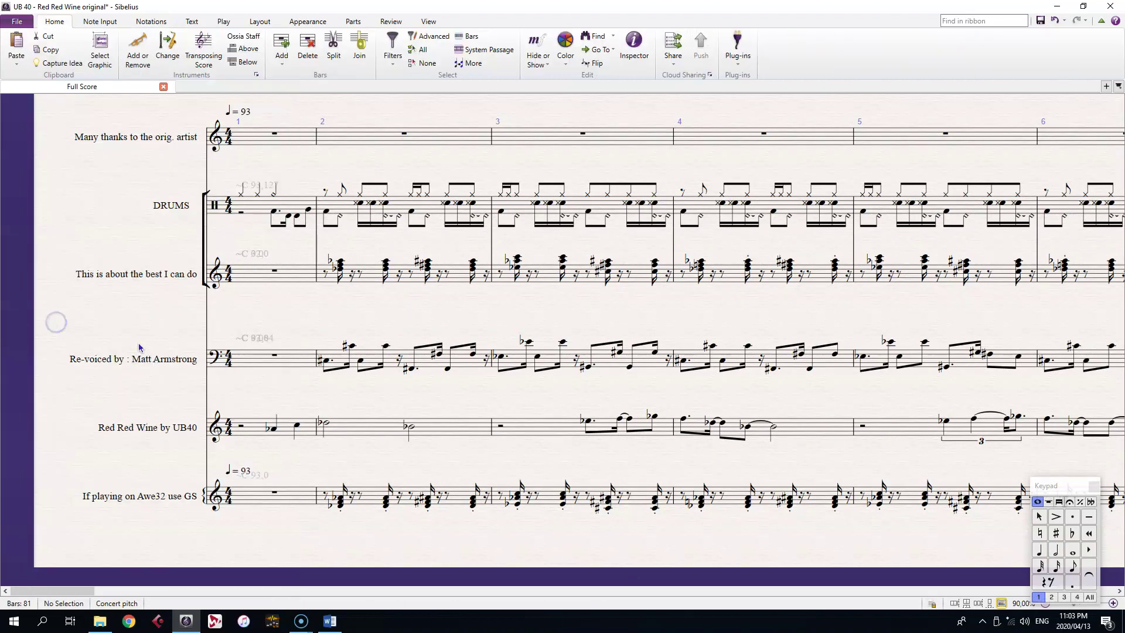
pyautogui.click(221, 426)
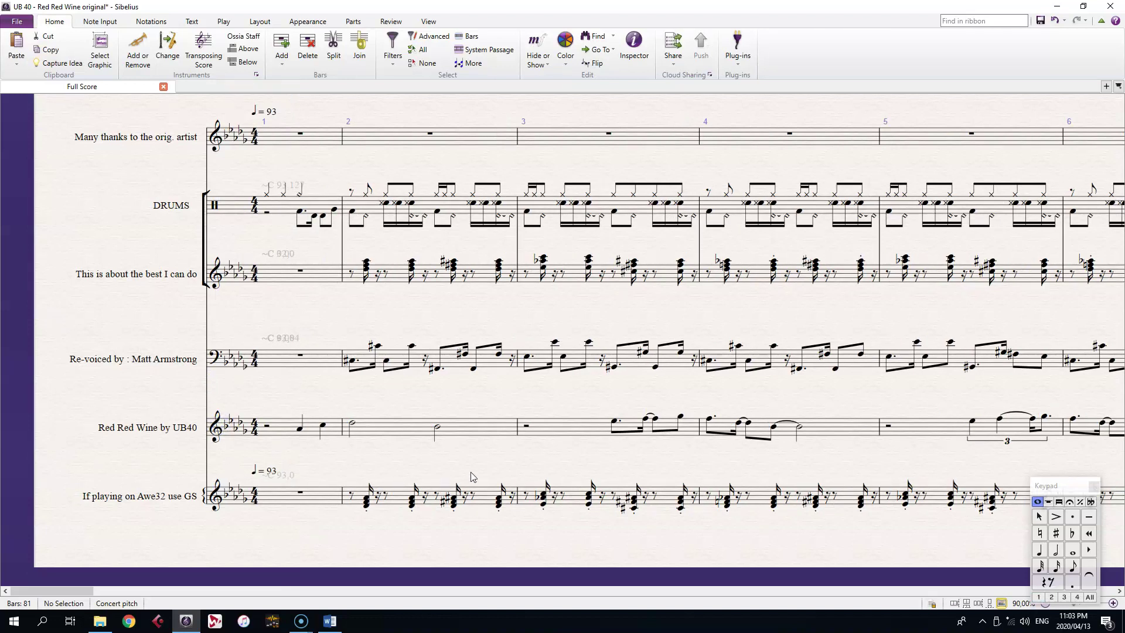
pyautogui.moveTo(550, 466); pyautogui.dragTo(588, 452)
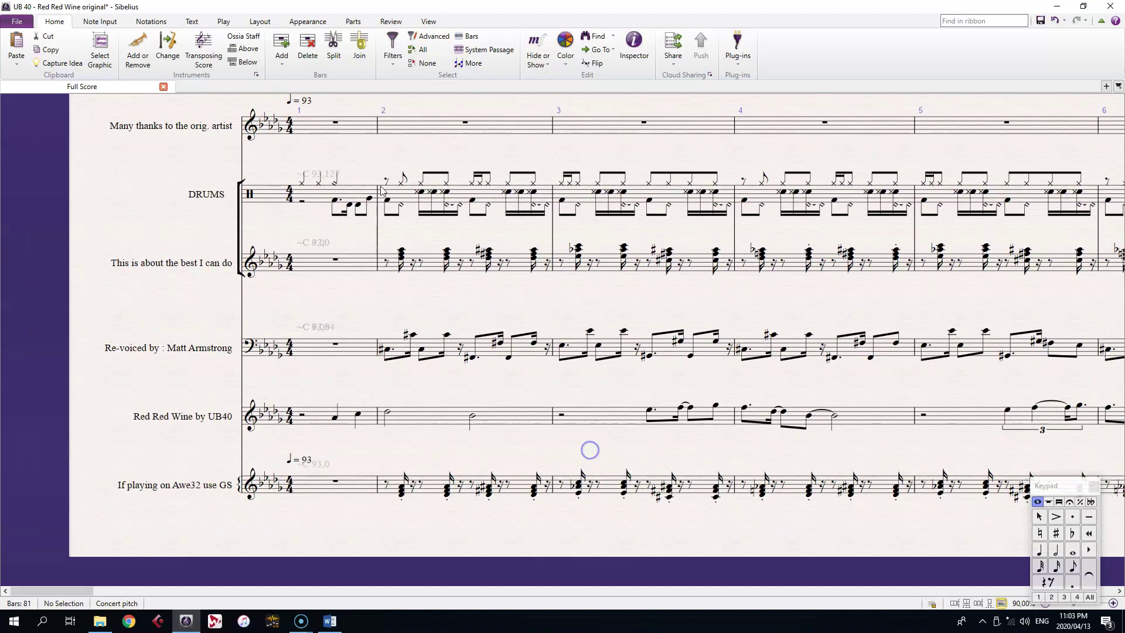
# Step: Select bars 1 to 9 from the top staff through the bottom staff
pyautogui.click(344, 122)
pyautogui.moveTo(808, 148); pyautogui.dragTo(218, 142)
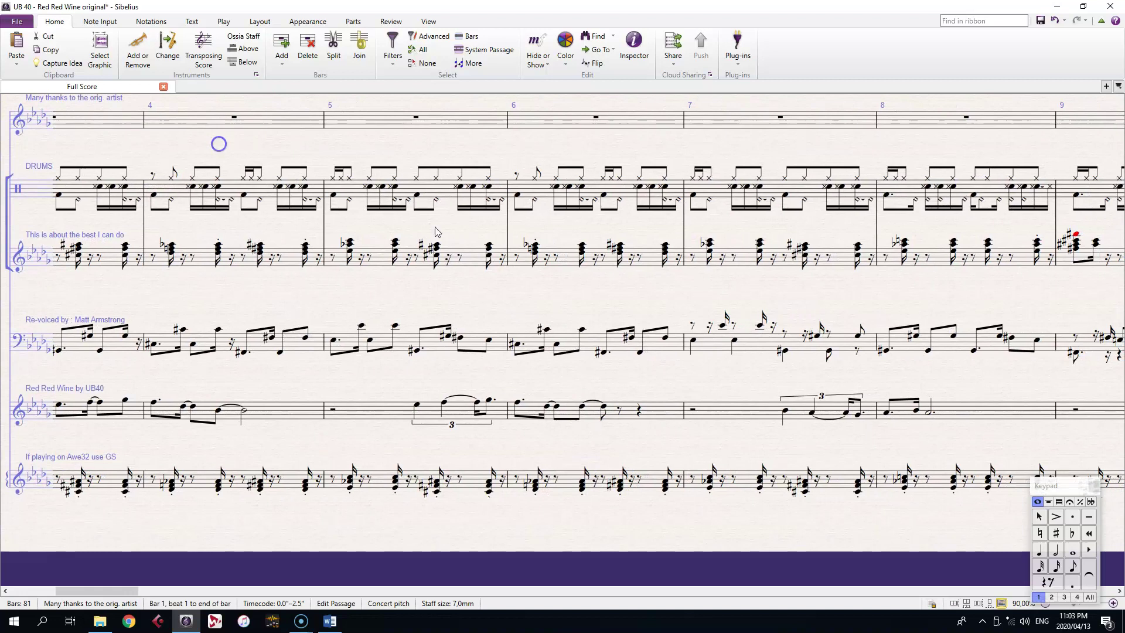
pyautogui.moveTo(908, 289); pyautogui.dragTo(623, 284)
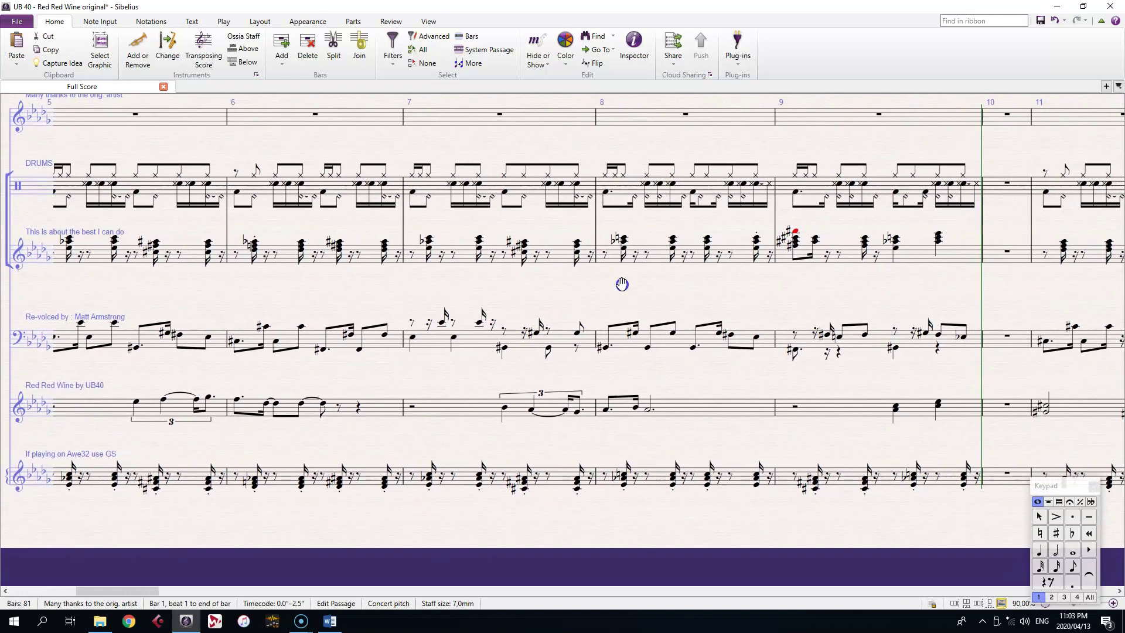
pyautogui.keyDown('shift'); pyautogui.click(945, 480); pyautogui.keyUp('shift')
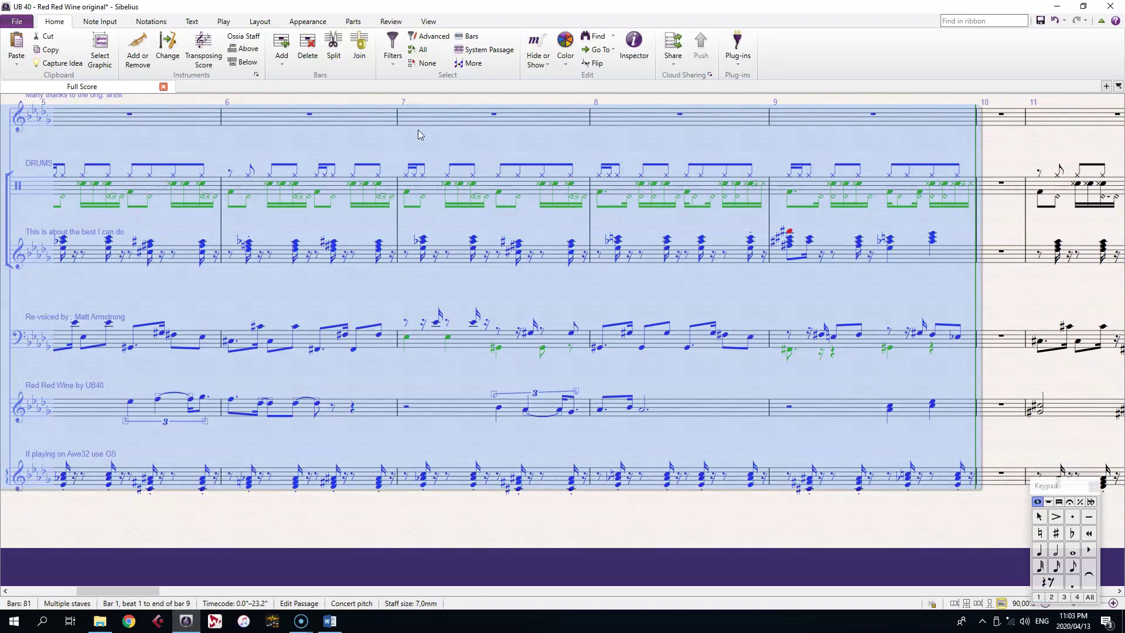
pyautogui.click(92, 22)
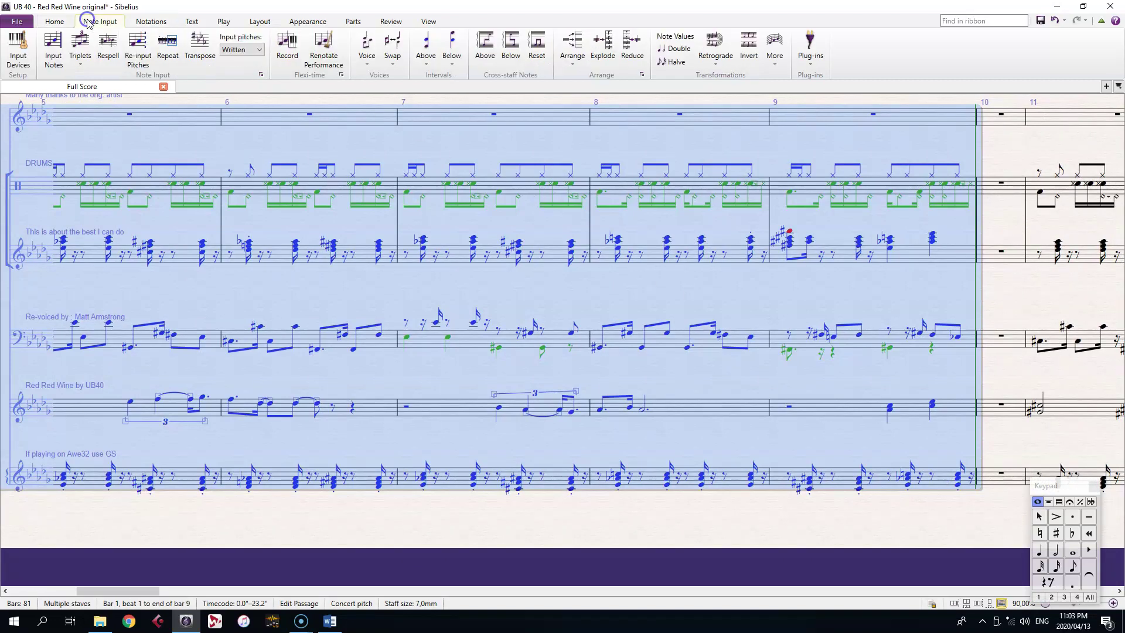
# Step: Run the Simplify Accidentals plug-in on bars 1–9, then deselect
pyautogui.click(810, 47)
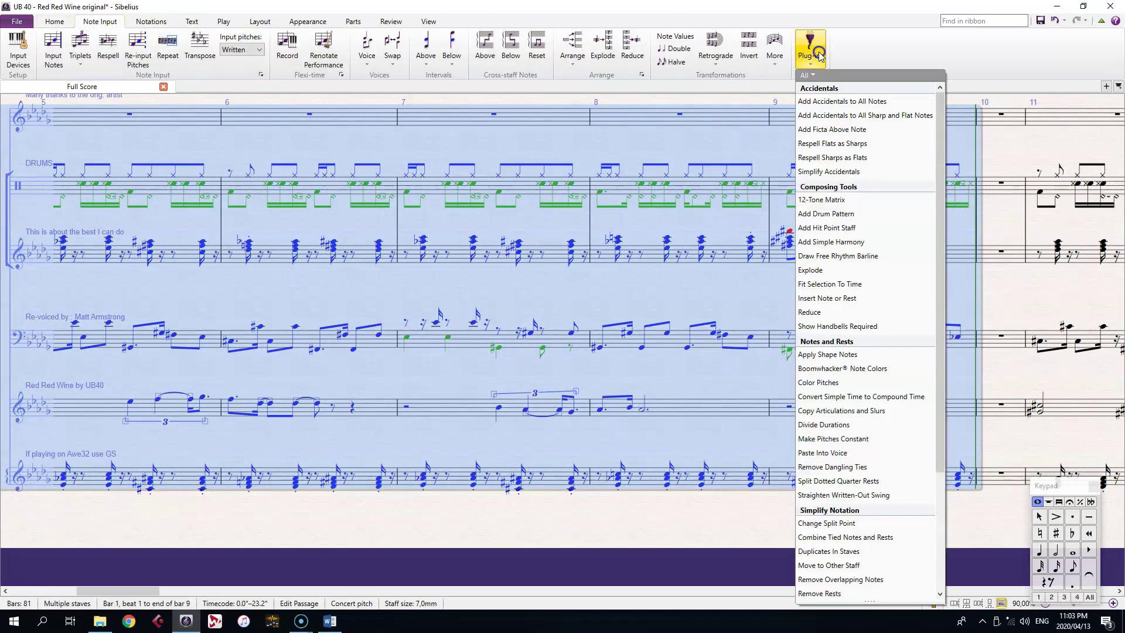
pyautogui.click(846, 172)
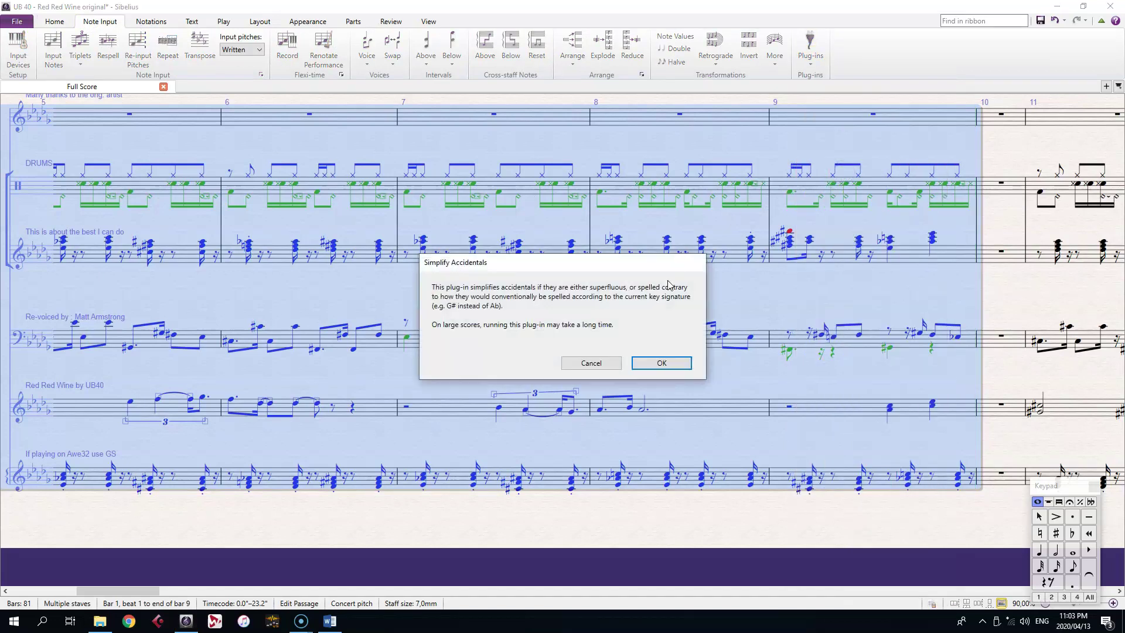
pyautogui.click(676, 367)
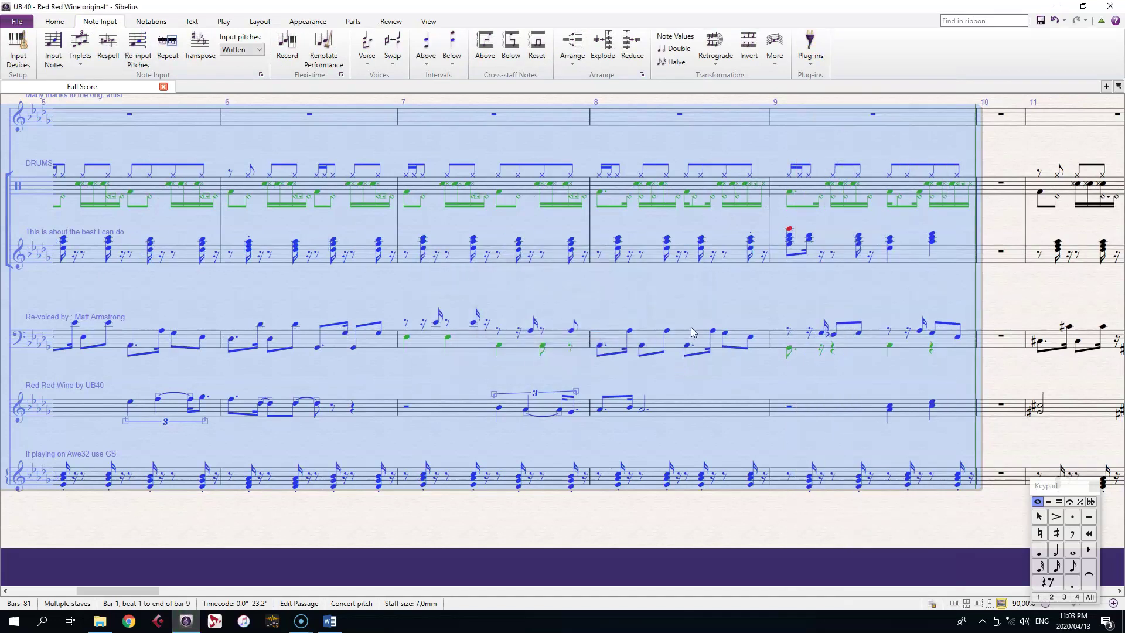
pyautogui.click(698, 298)
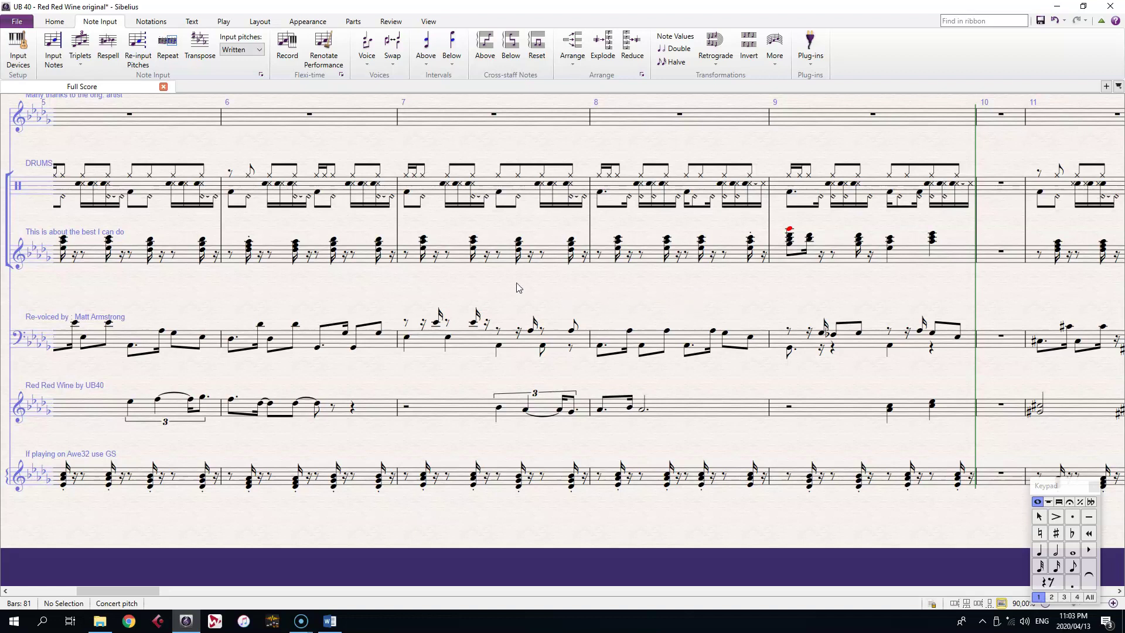
# Step: Play back bass bar 2 and drums bar 1 to listen to them
pyautogui.moveTo(516, 281); pyautogui.dragTo(885, 294)
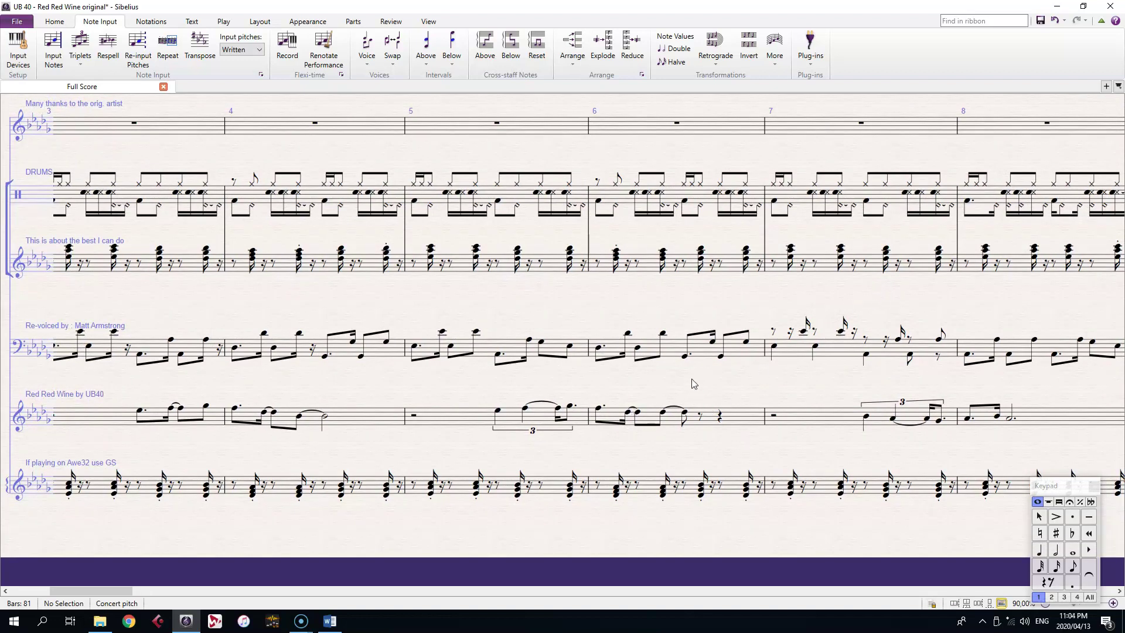
pyautogui.moveTo(692, 379); pyautogui.dragTo(1075, 380)
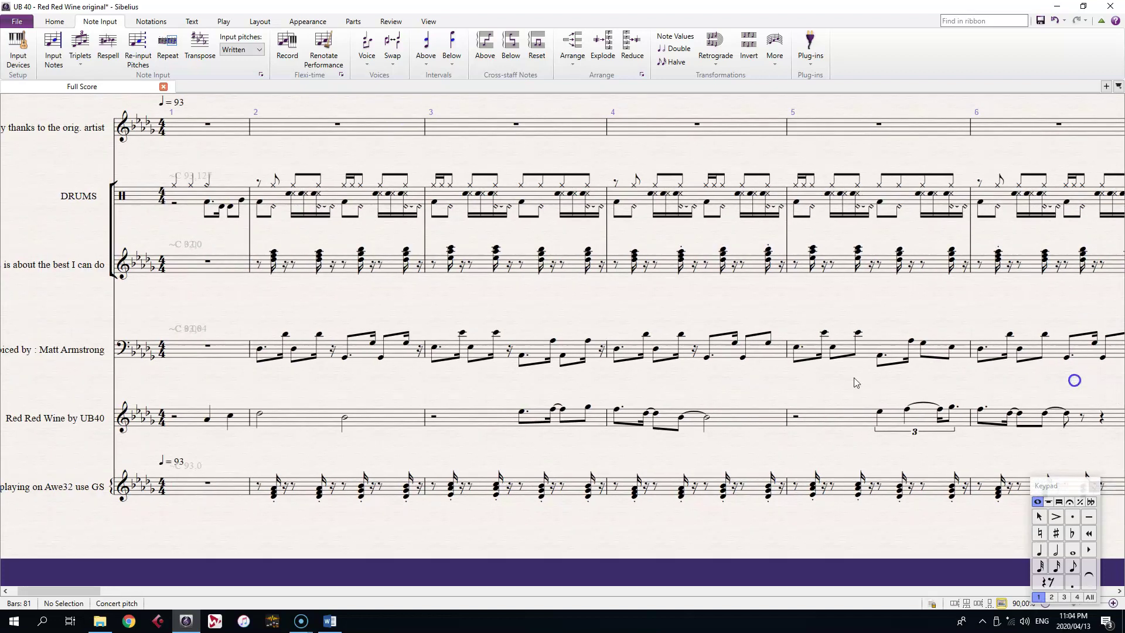
pyautogui.click(365, 356)
pyautogui.press('space')
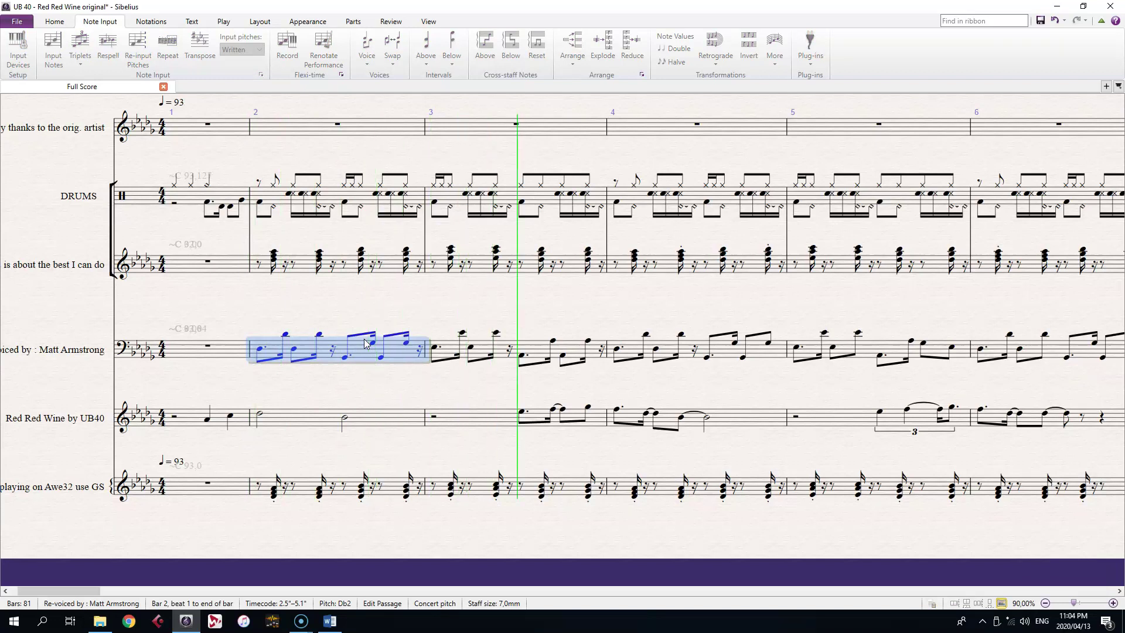
pyautogui.press('space')
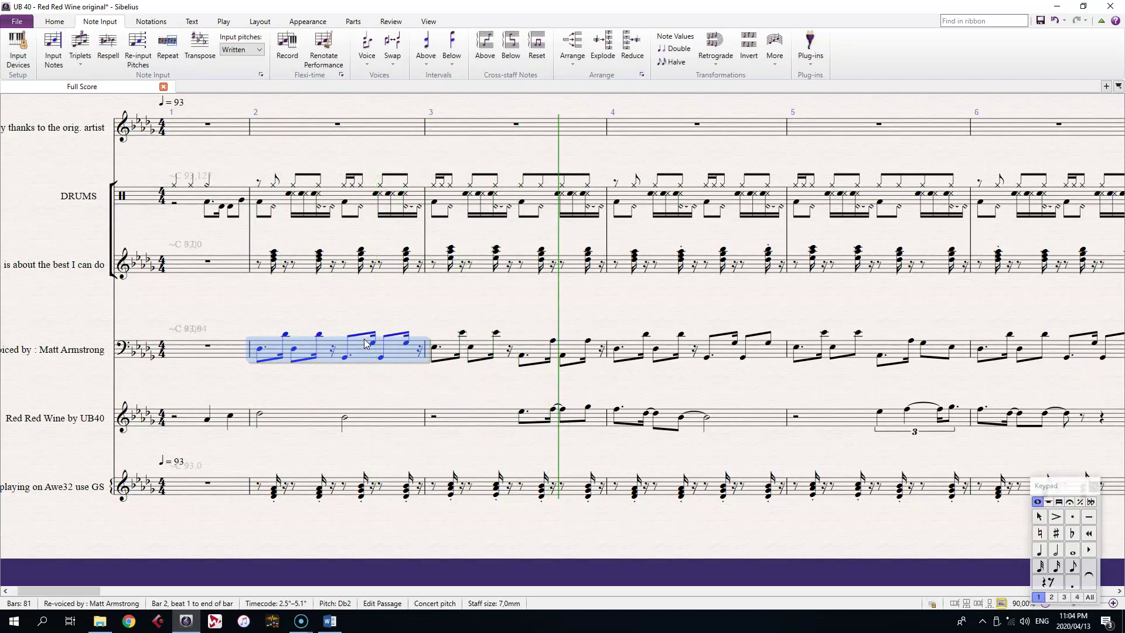
pyautogui.click(218, 198)
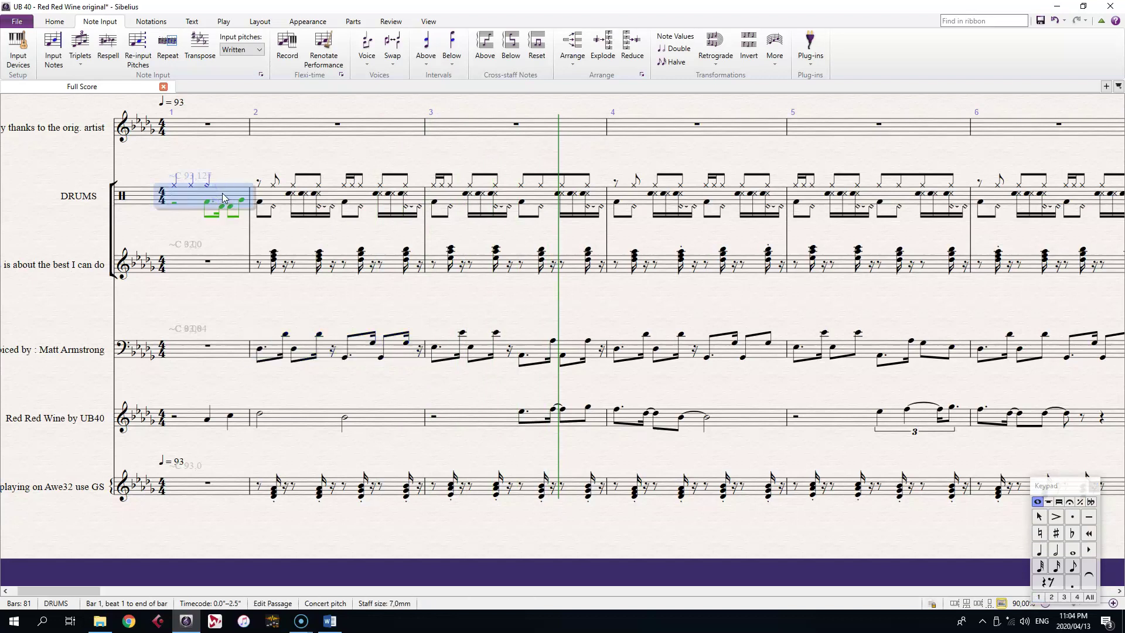
pyautogui.press('space')
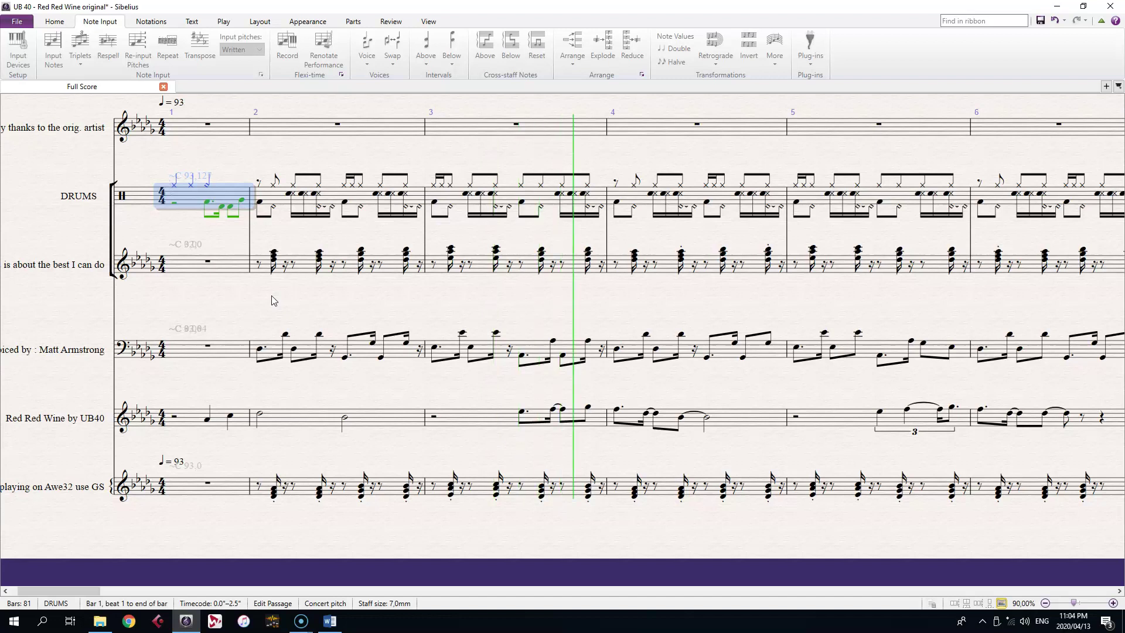
pyautogui.press('space')
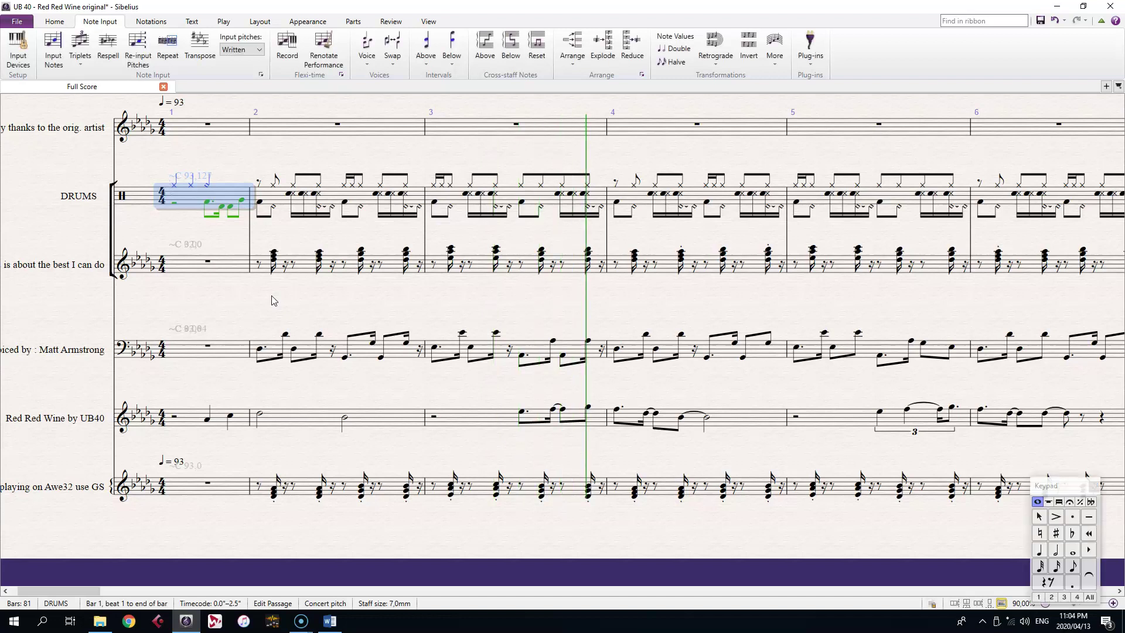
# Step: Replace the drum hits on beats 1 and 2 of drums bar 1 with rests
pyautogui.click(191, 186)
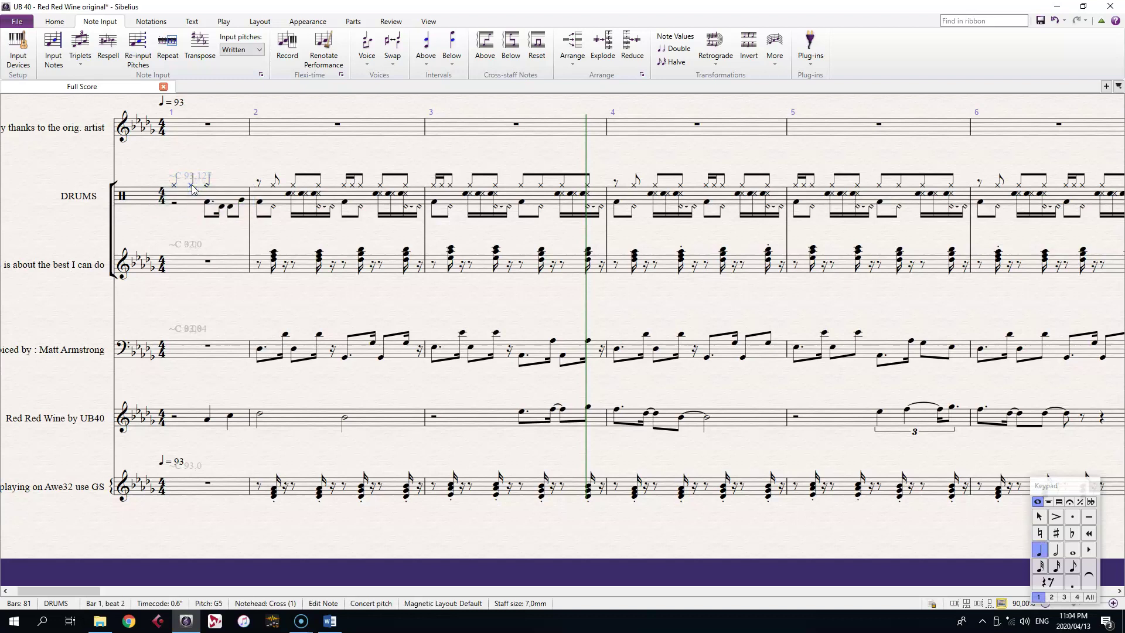
pyautogui.press('Delete')
pyautogui.press('Left')
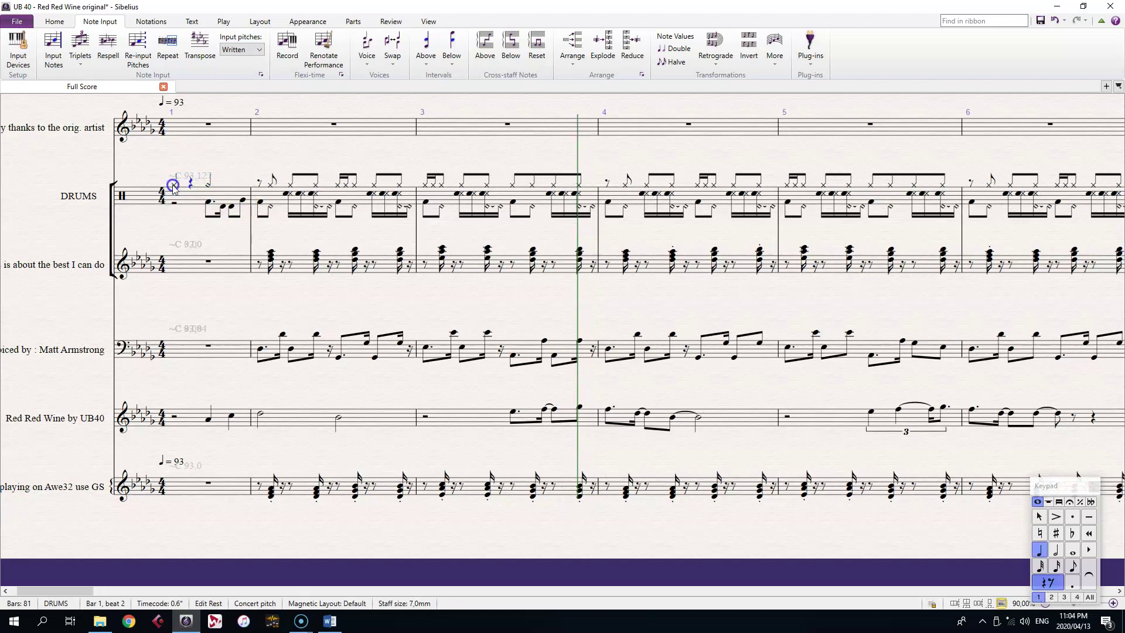
pyautogui.press('Delete')
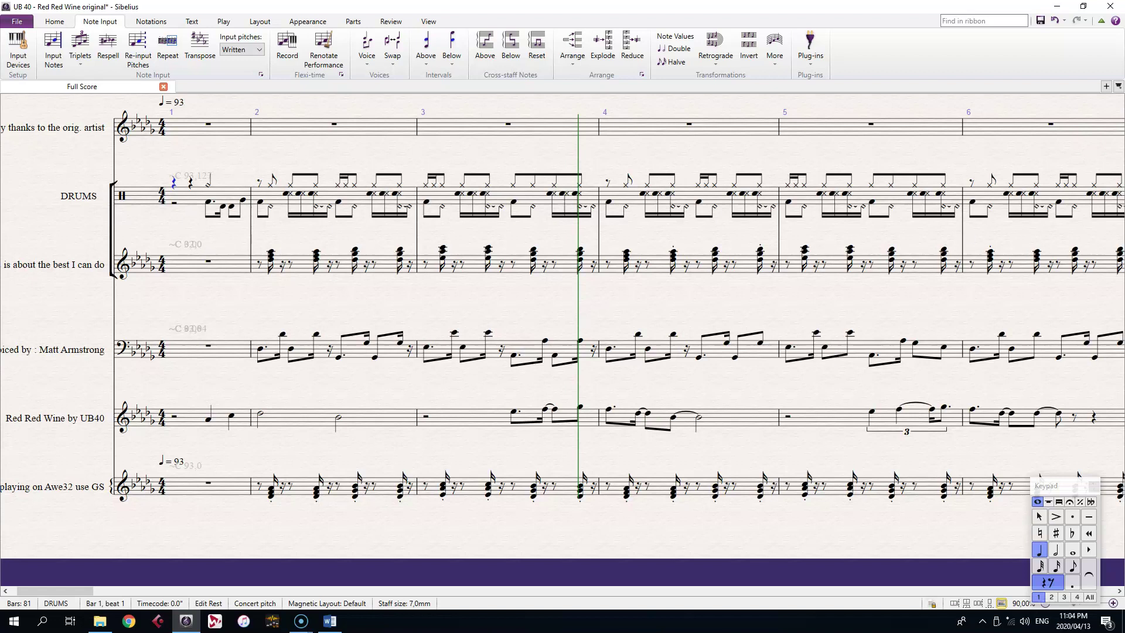
# Step: Toggle Live Playback and play back bar 2 of the third staff
pyautogui.click(221, 21)
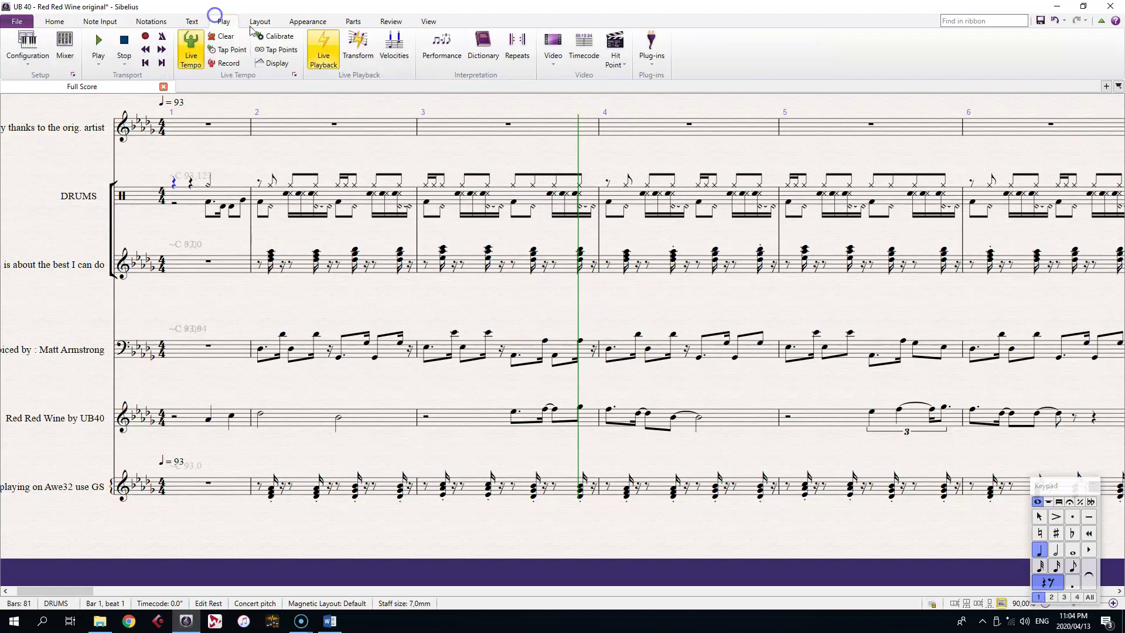
pyautogui.click(327, 56)
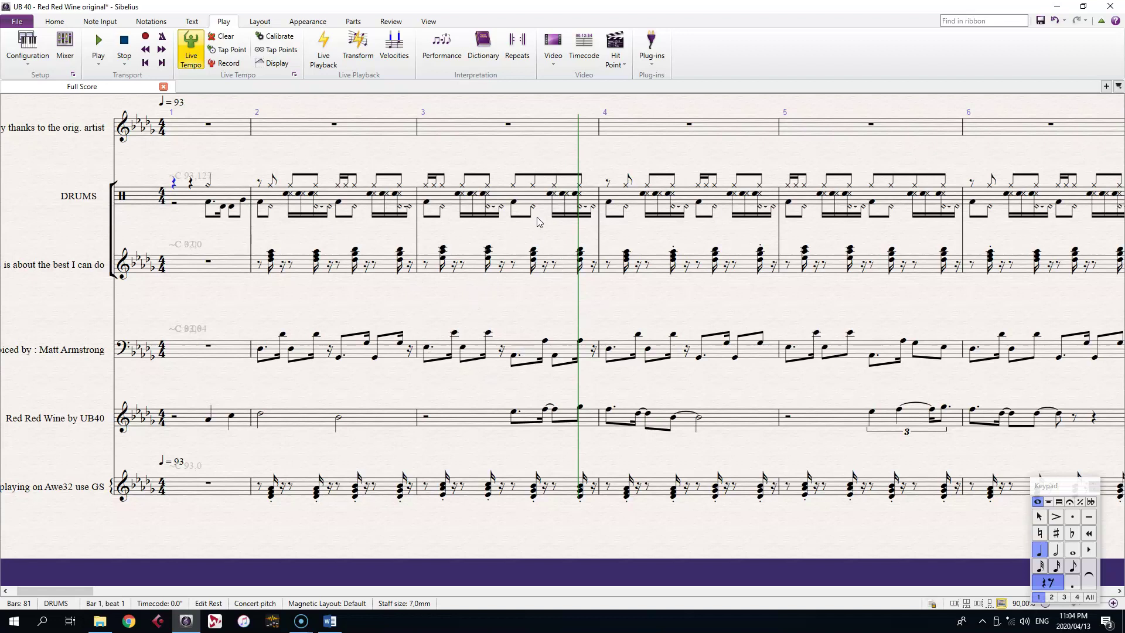
pyautogui.moveTo(561, 148); pyautogui.dragTo(568, 174)
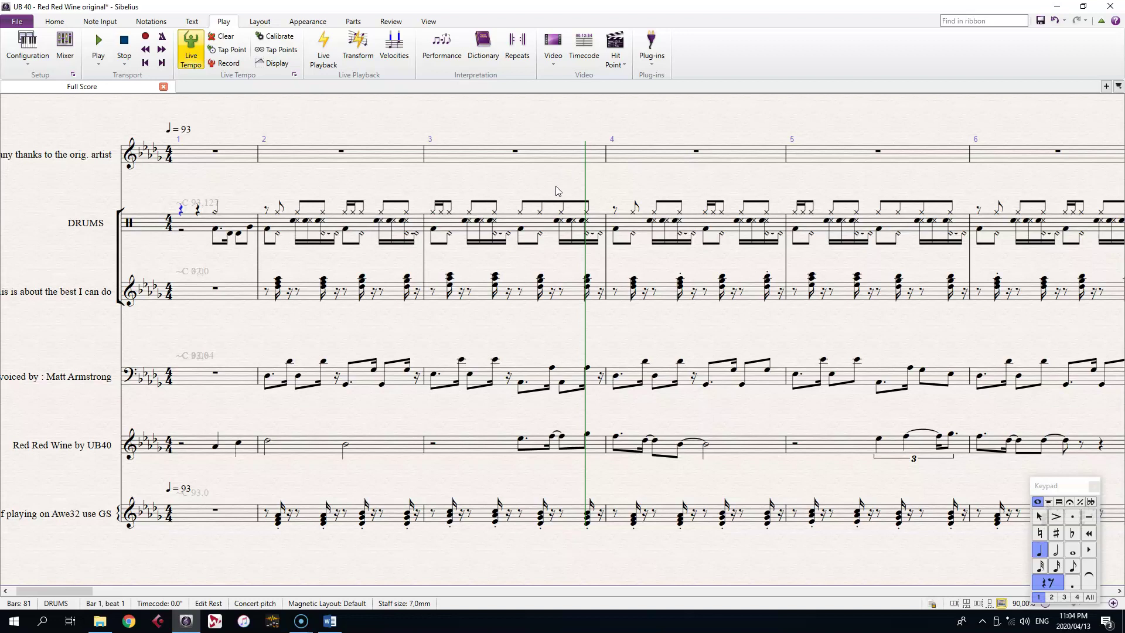
pyautogui.click(313, 294)
pyautogui.click(313, 294)
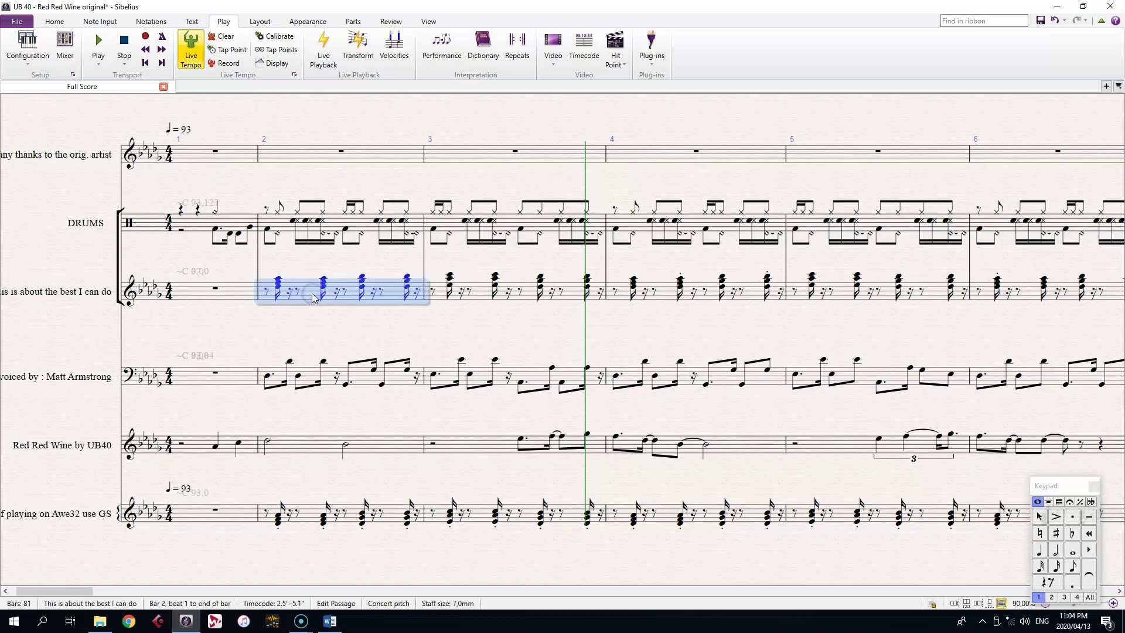
pyautogui.press('space')
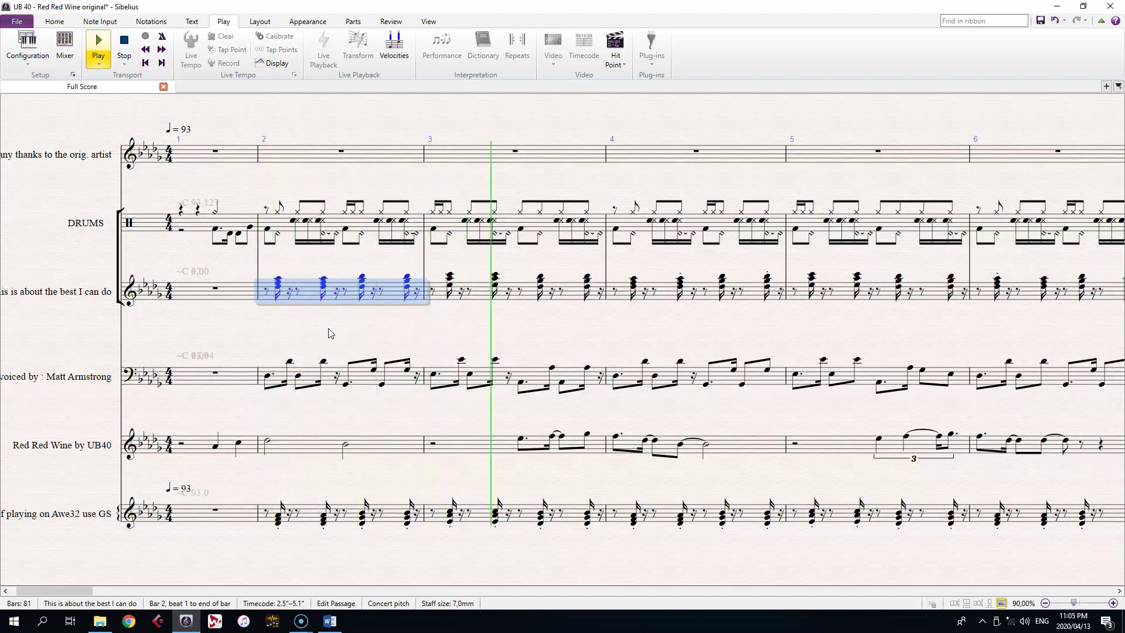
pyautogui.press('space')
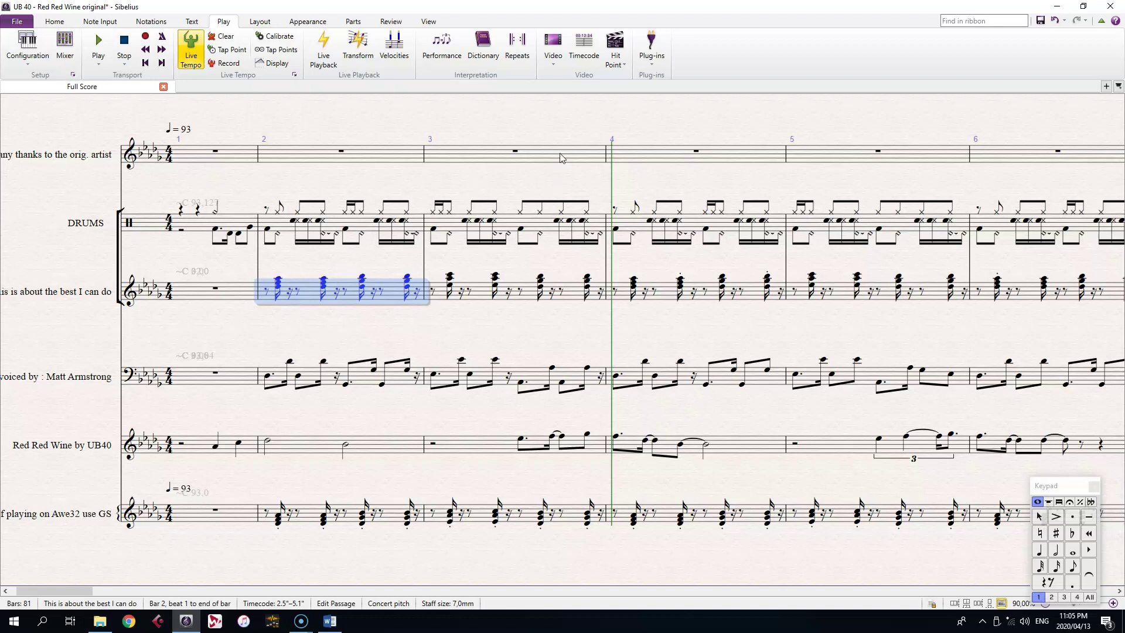
pyautogui.click(562, 187)
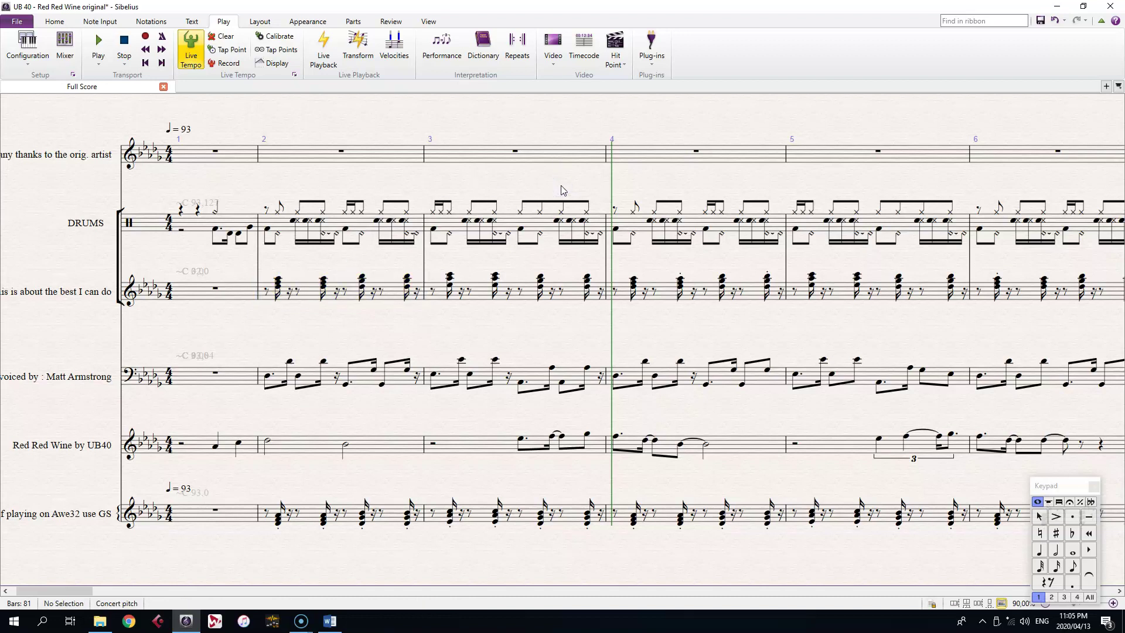
# Step: Delete the top thank-you credit staff from the score
pyautogui.press('i')
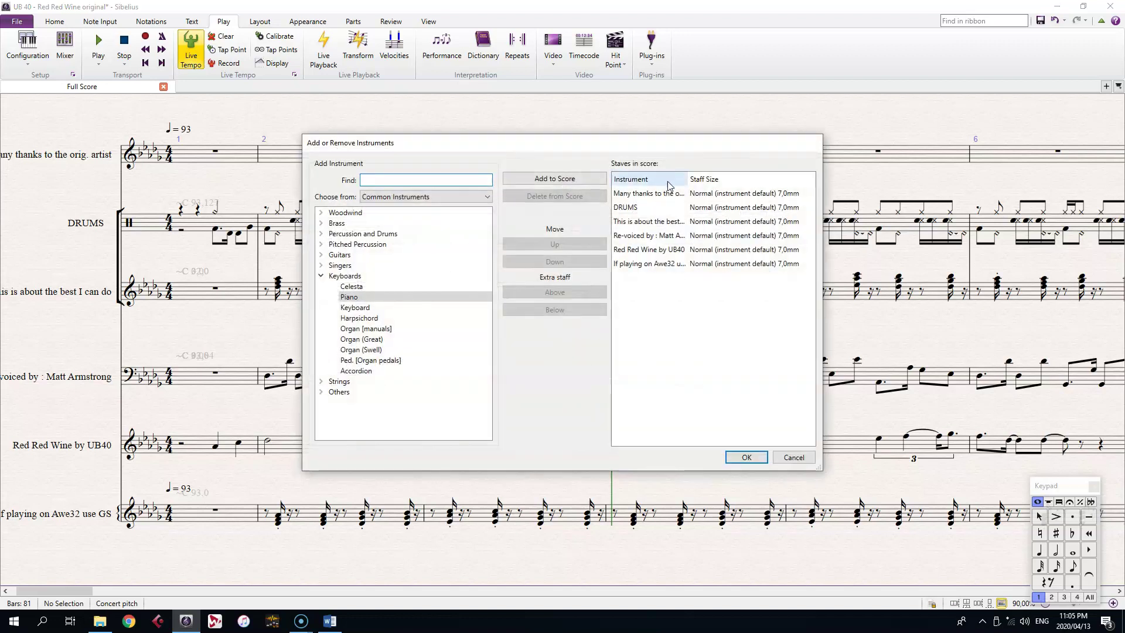
pyautogui.click(665, 193)
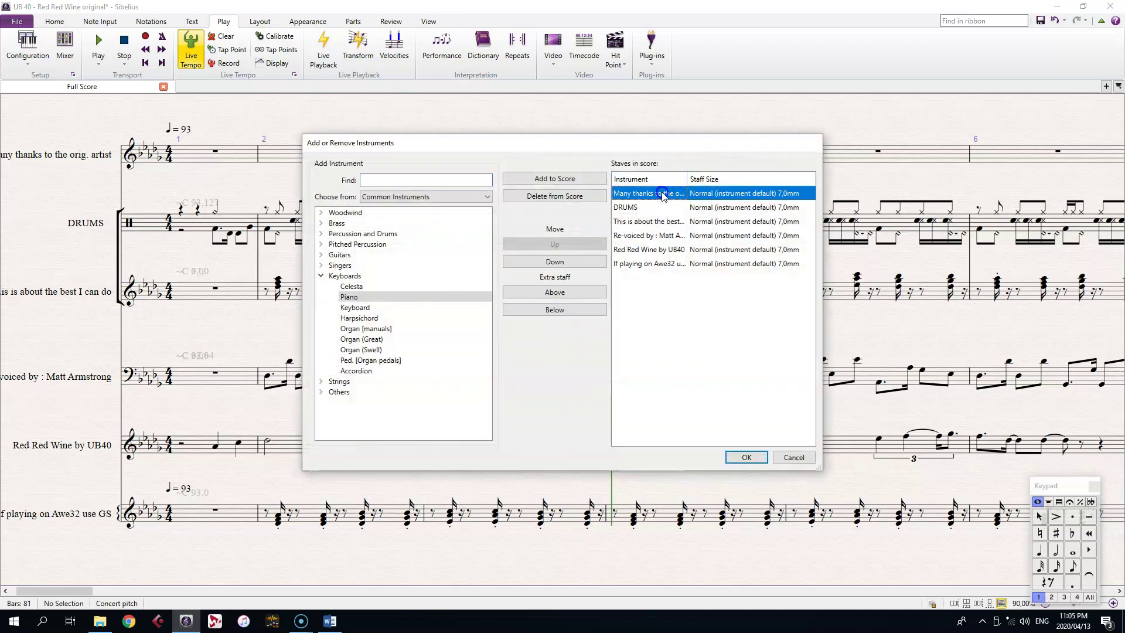
pyautogui.click(566, 197)
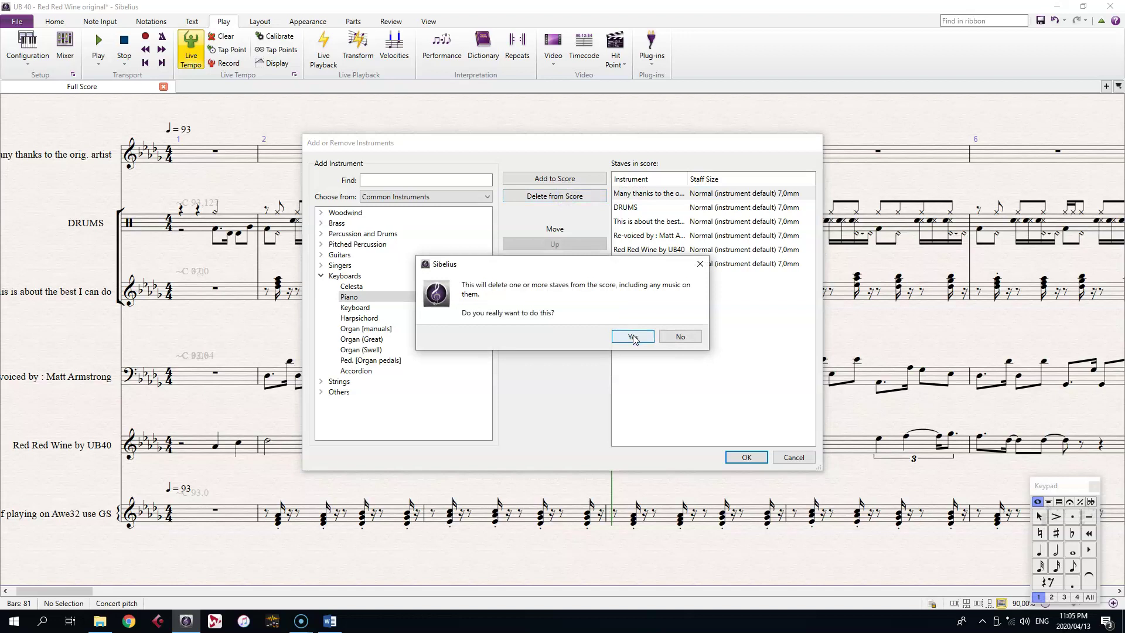
pyautogui.click(633, 337)
pyautogui.click(742, 456)
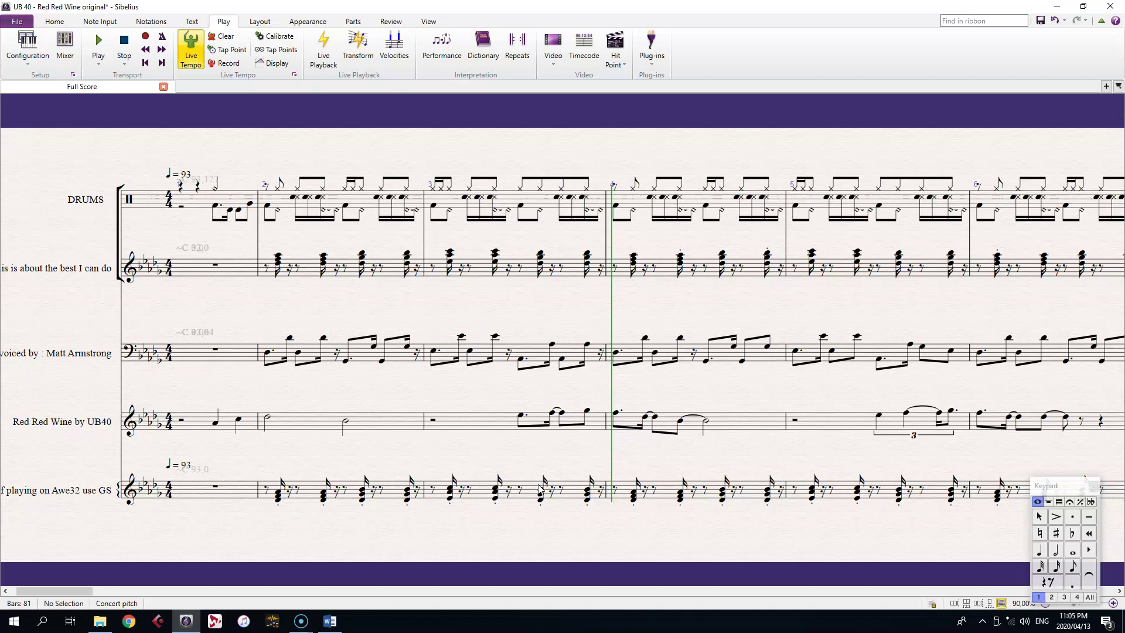
# Step: Delete the bottom 'If playing on Awe32 use GS' staff, leaving four staves
pyautogui.press('i')
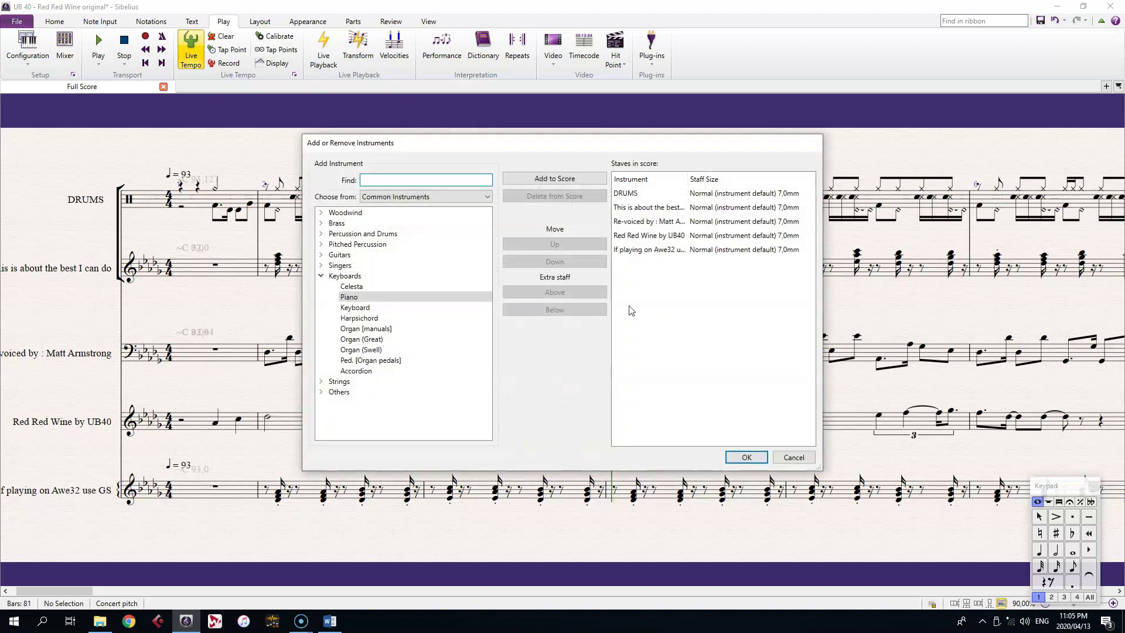
pyautogui.click(678, 251)
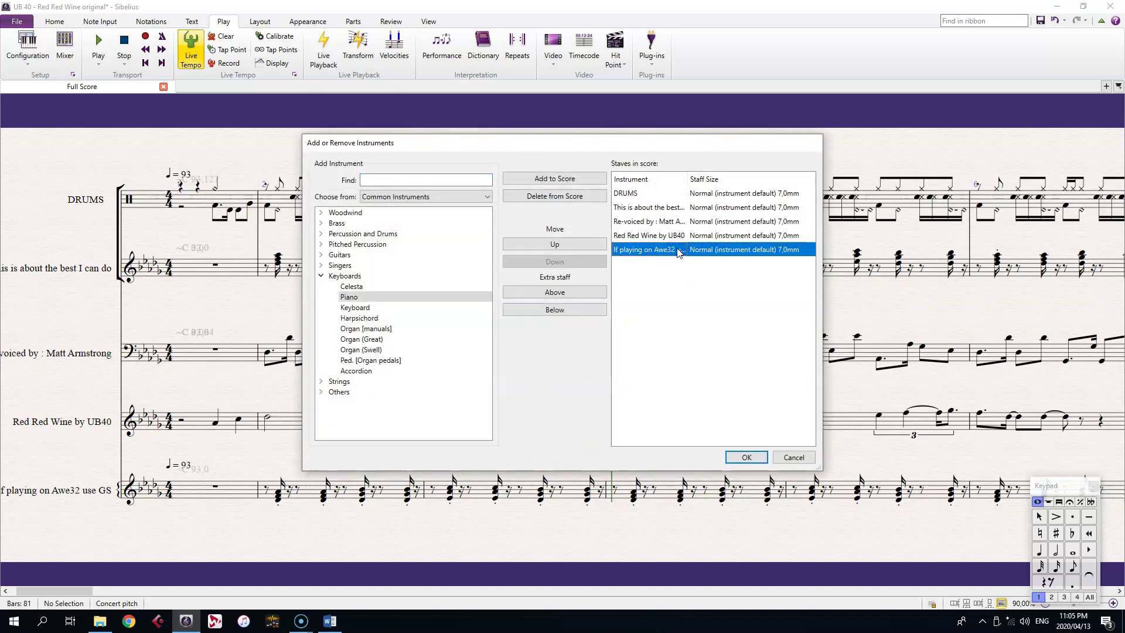
pyautogui.click(559, 198)
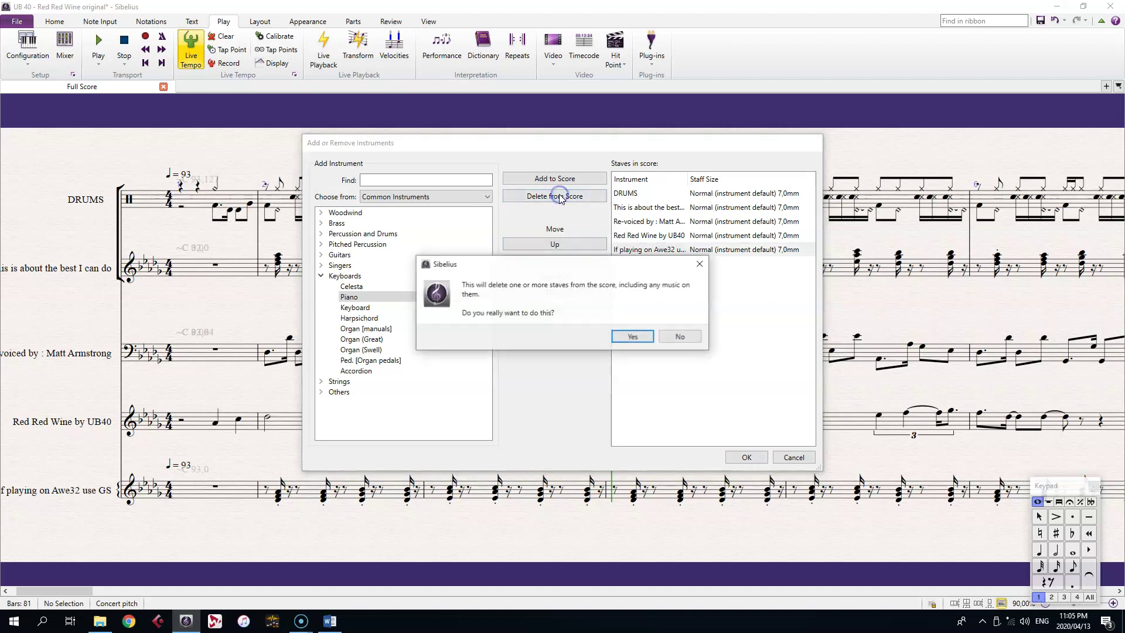
pyautogui.click(633, 336)
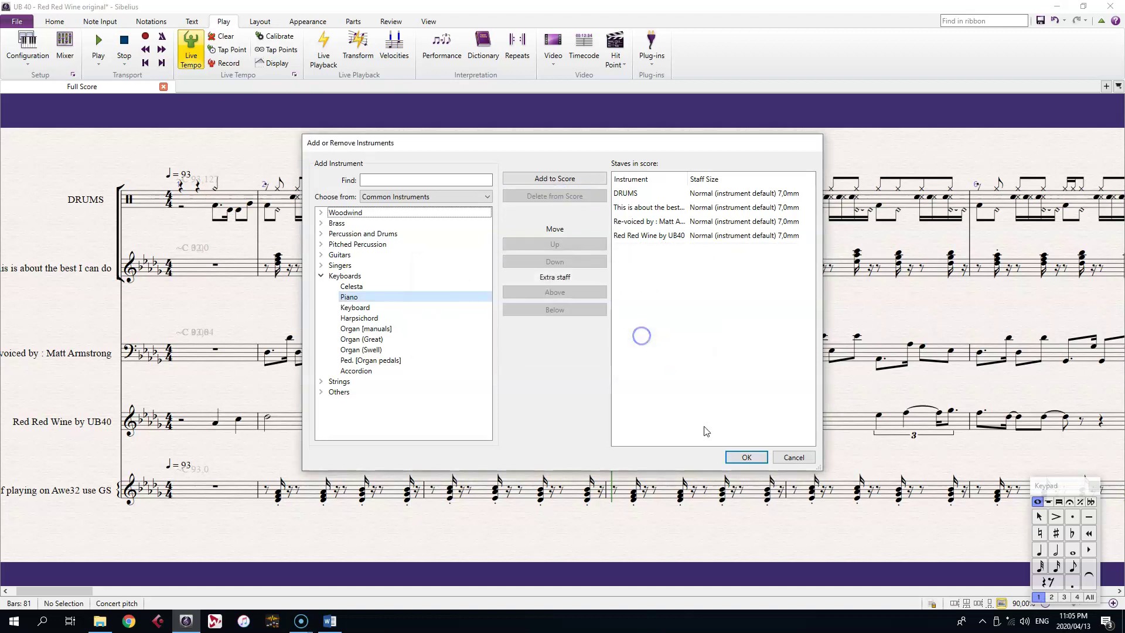
pyautogui.click(747, 458)
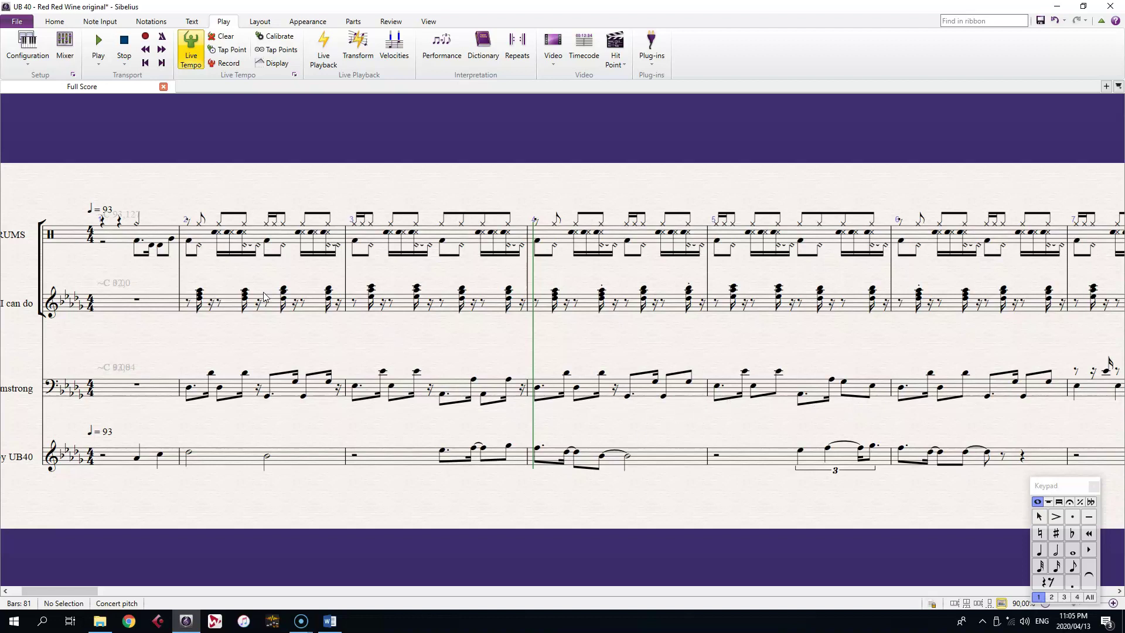
# Step: Select bars 2 to 9 of the chord staff, playing back from bar 2
pyautogui.click(228, 307)
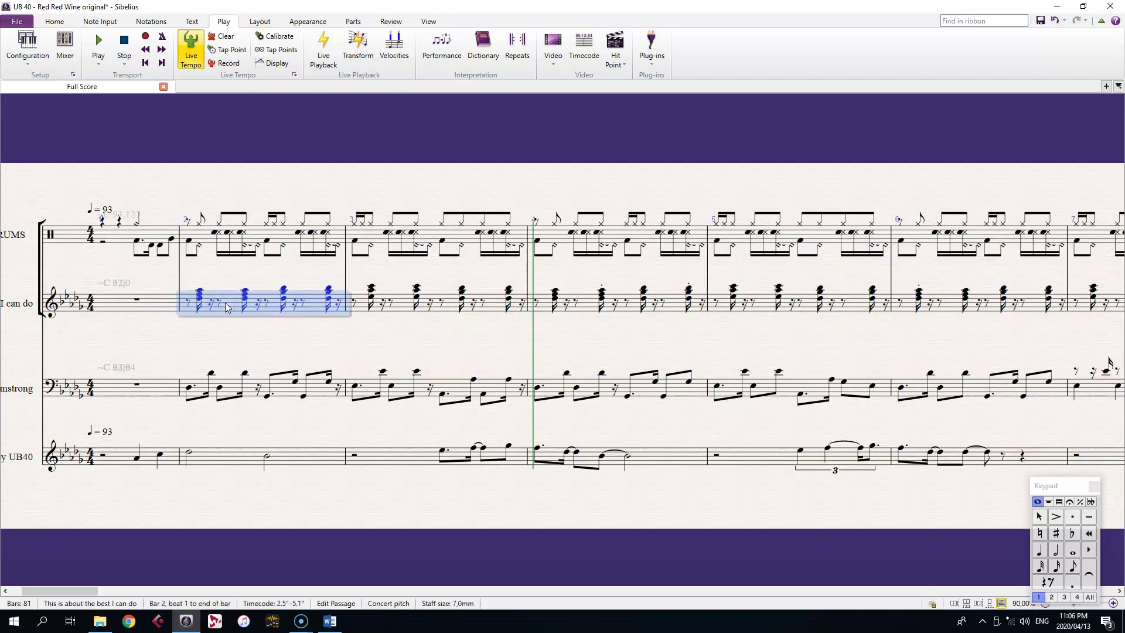
pyautogui.press('space')
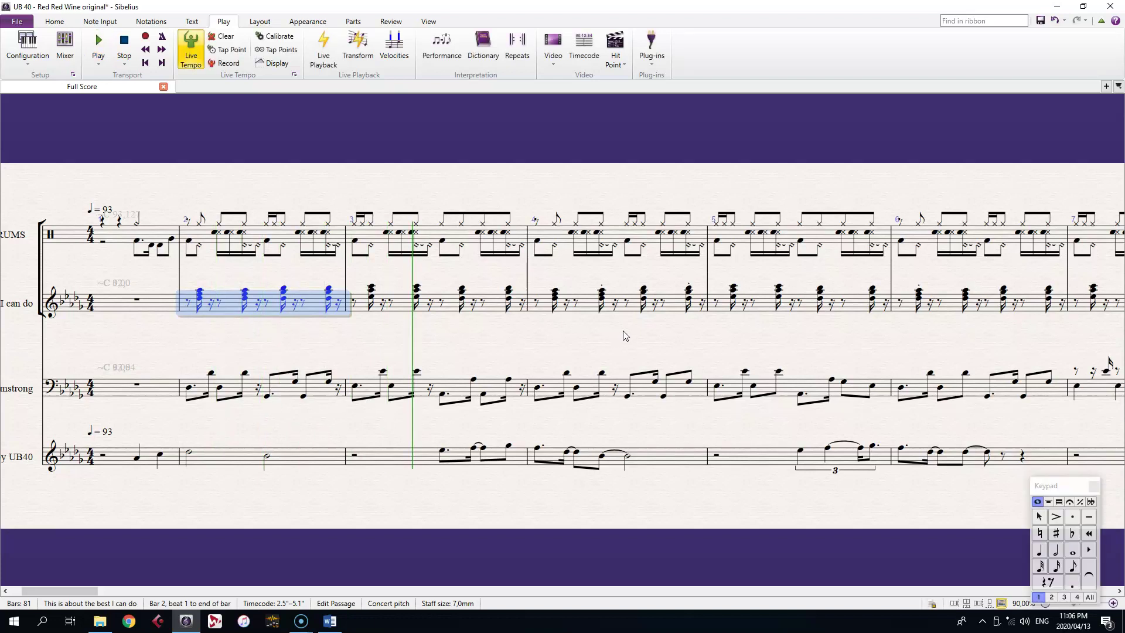
pyautogui.moveTo(670, 346); pyautogui.dragTo(184, 340)
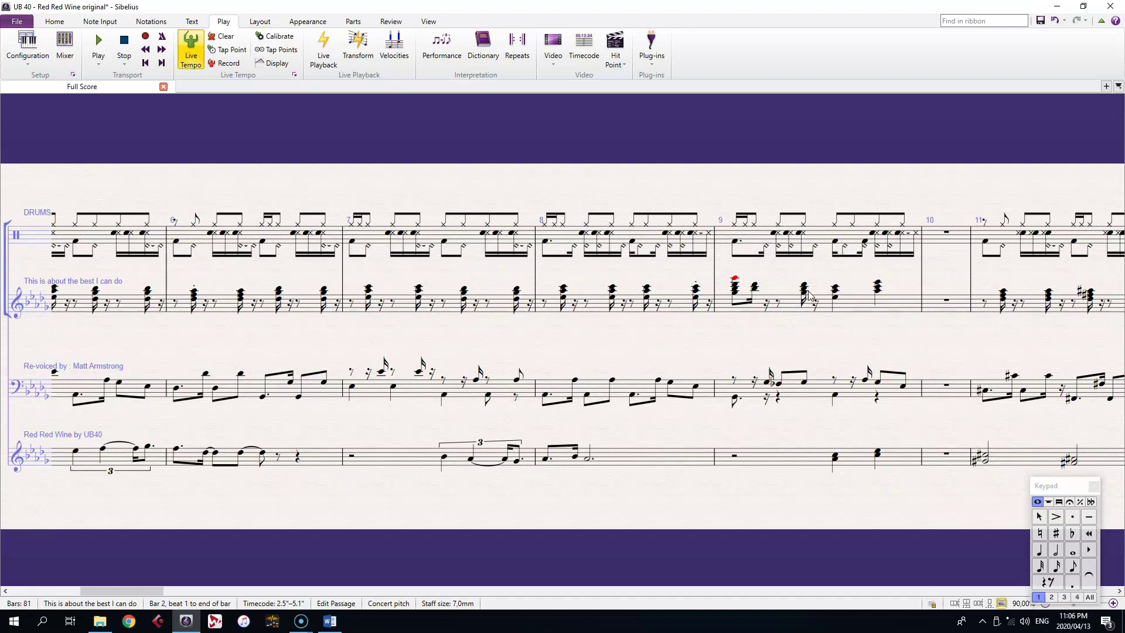
pyautogui.keyDown('shift'); pyautogui.click(804, 289); pyautogui.keyUp('shift')
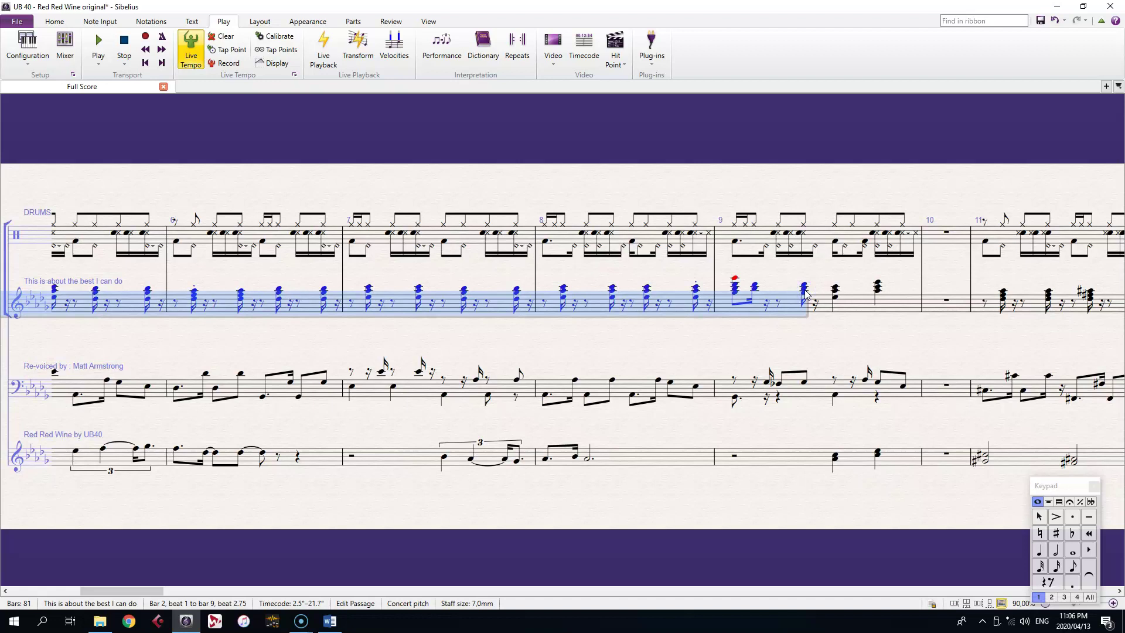
# Step: Make the selected chords eighth notes, save the score, and add staccato
pyautogui.press('3')
pyautogui.keyDown('shift'); pyautogui.click(804, 289); pyautogui.keyUp('shift')
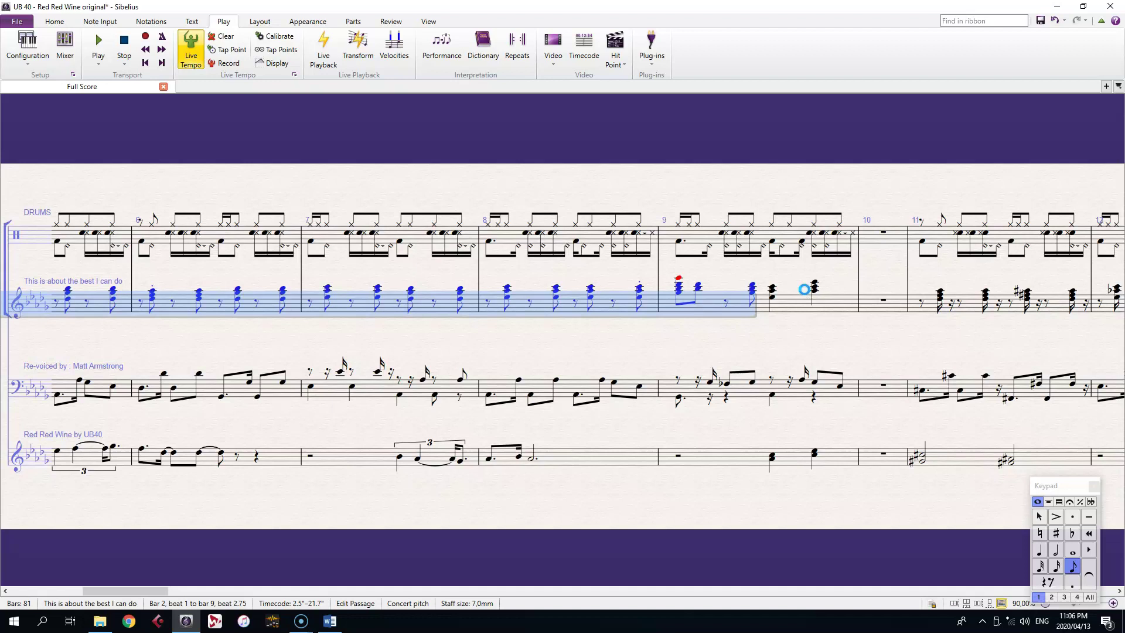
pyautogui.hotkey('ctrl', 's')
pyautogui.press('space')
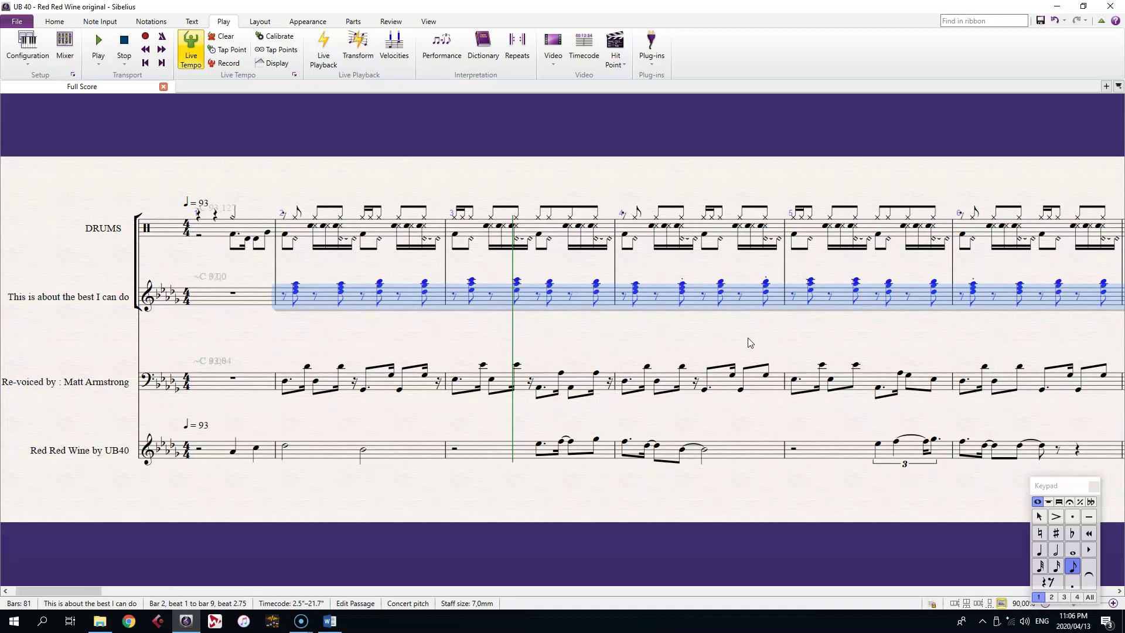
pyautogui.press('KP_Decimal')
# Step: Turn bar 2's first short bass note into a staccato eighth, then select the other bar 2–3 bass notes
pyautogui.moveTo(435, 336); pyautogui.dragTo(377, 267)
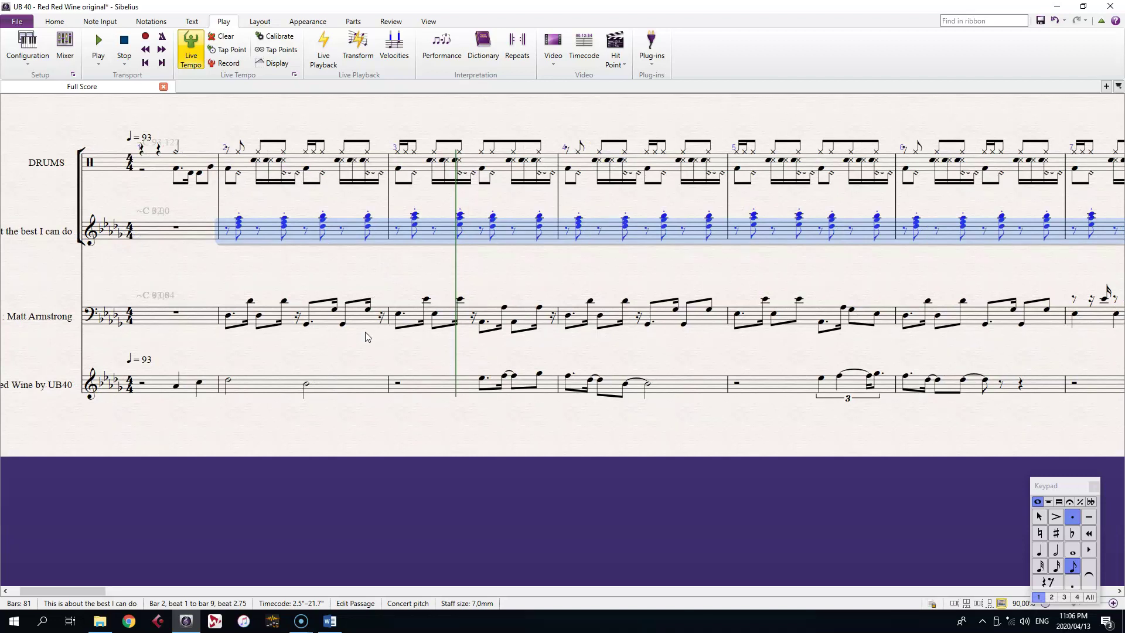
pyautogui.click(284, 302)
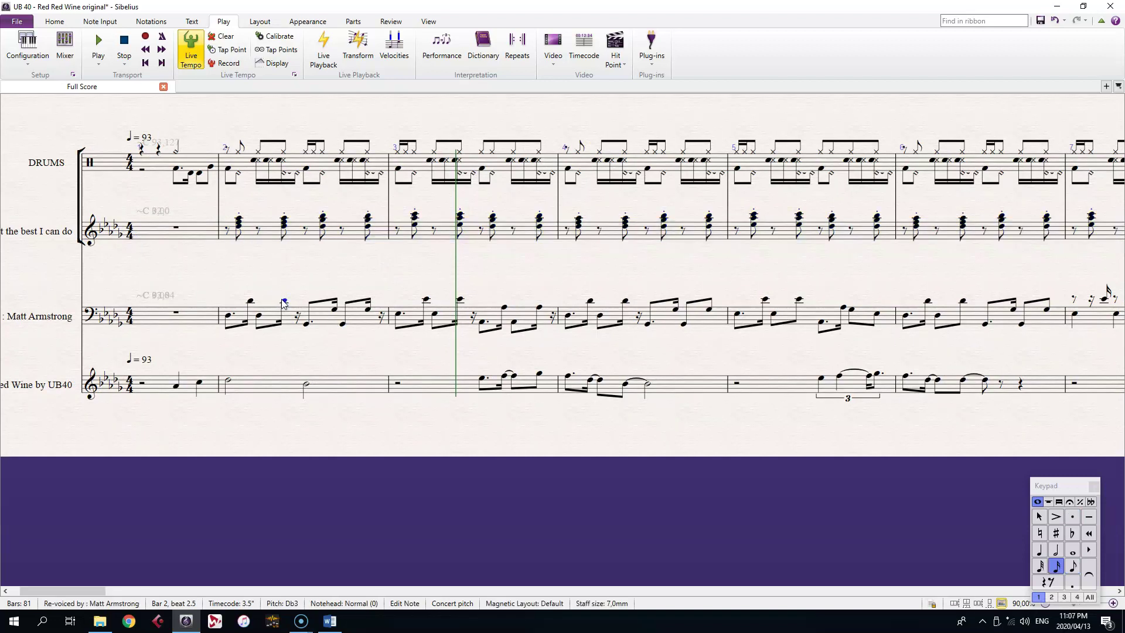
pyautogui.press('3')
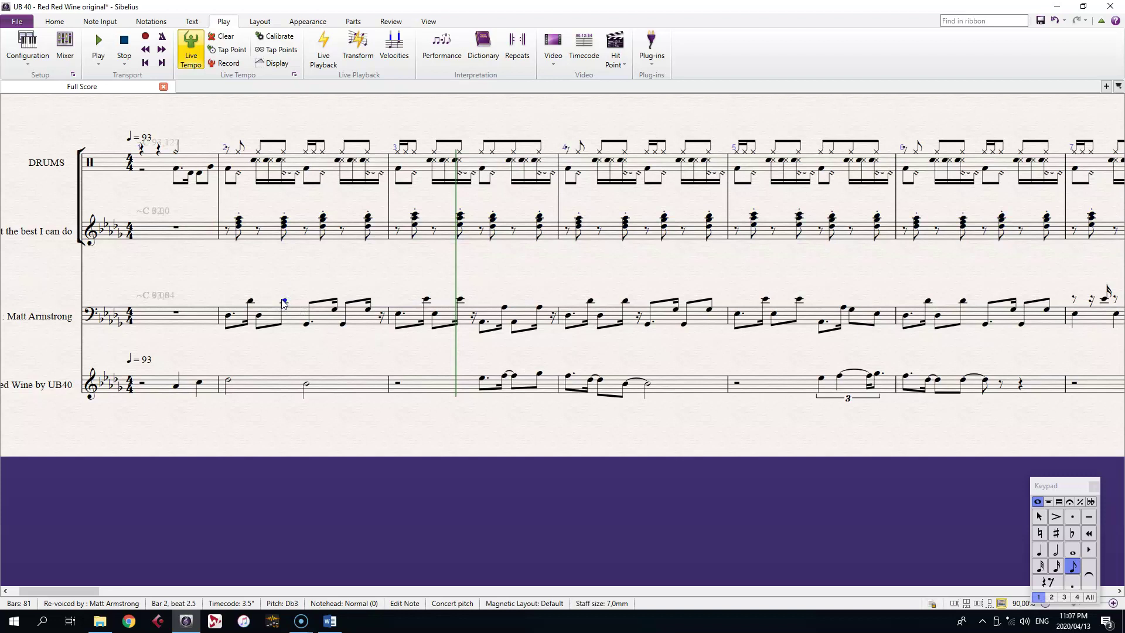
pyautogui.press('KP_Multiply')
pyautogui.click(368, 309)
pyautogui.click(460, 300)
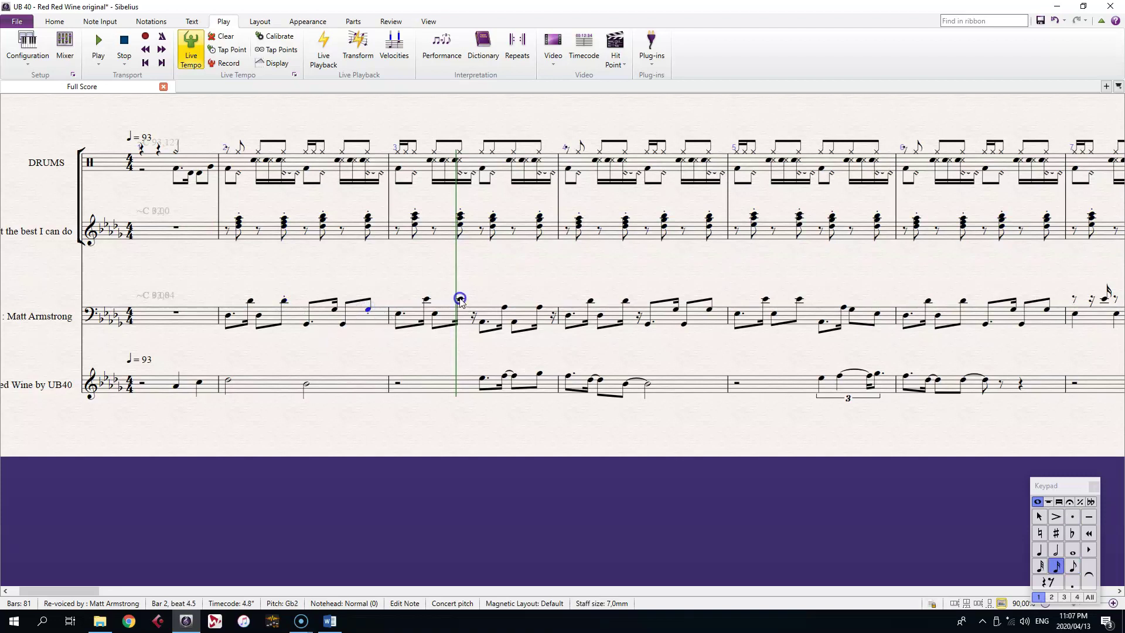
pyautogui.click(540, 306)
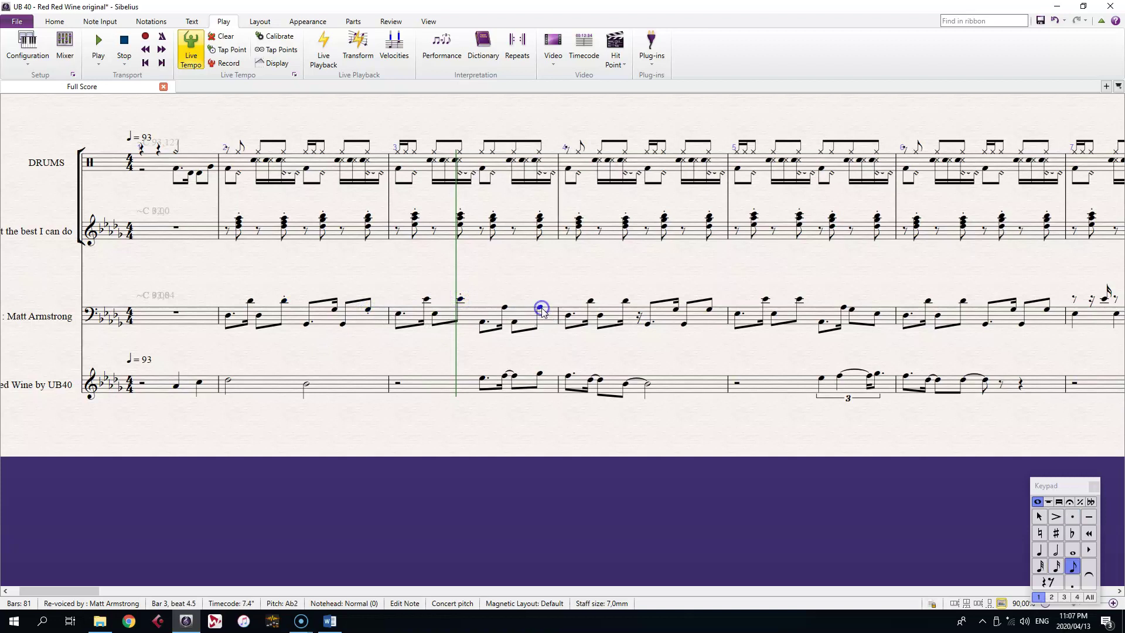
# Step: Make the Db3, Gb2 and Eb3 bass notes in bars 4–5 staccato, then select the bar 6 notes
pyautogui.click(626, 301)
pyautogui.press('KP_Multiply')
pyautogui.click(710, 309)
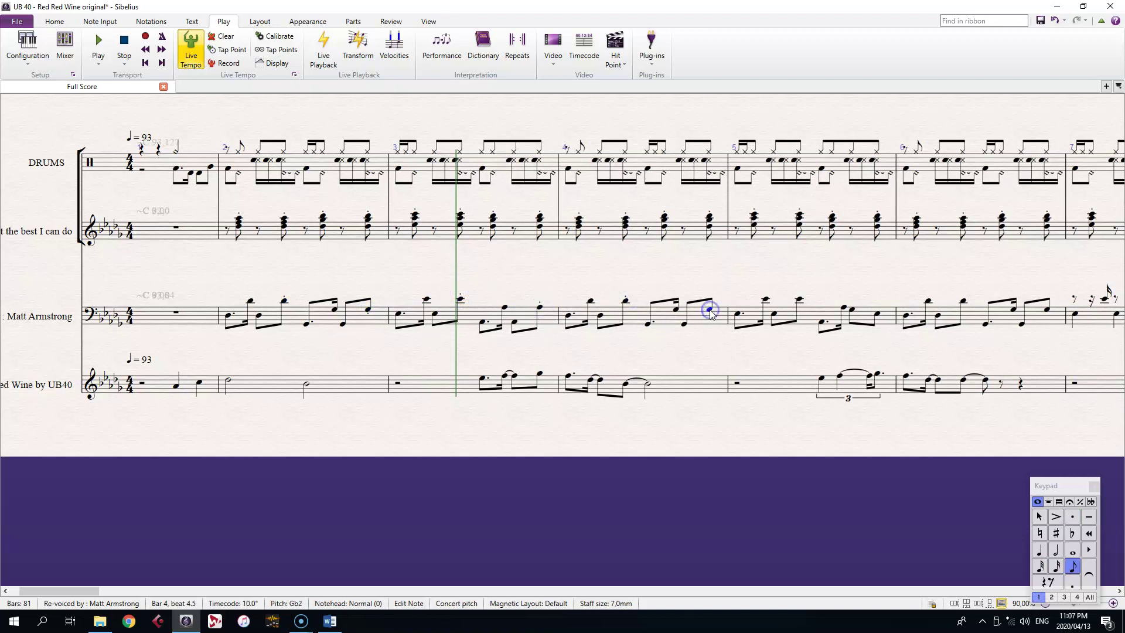
pyautogui.press('KP_Multiply')
pyautogui.click(799, 300)
pyautogui.press('KP_Multiply')
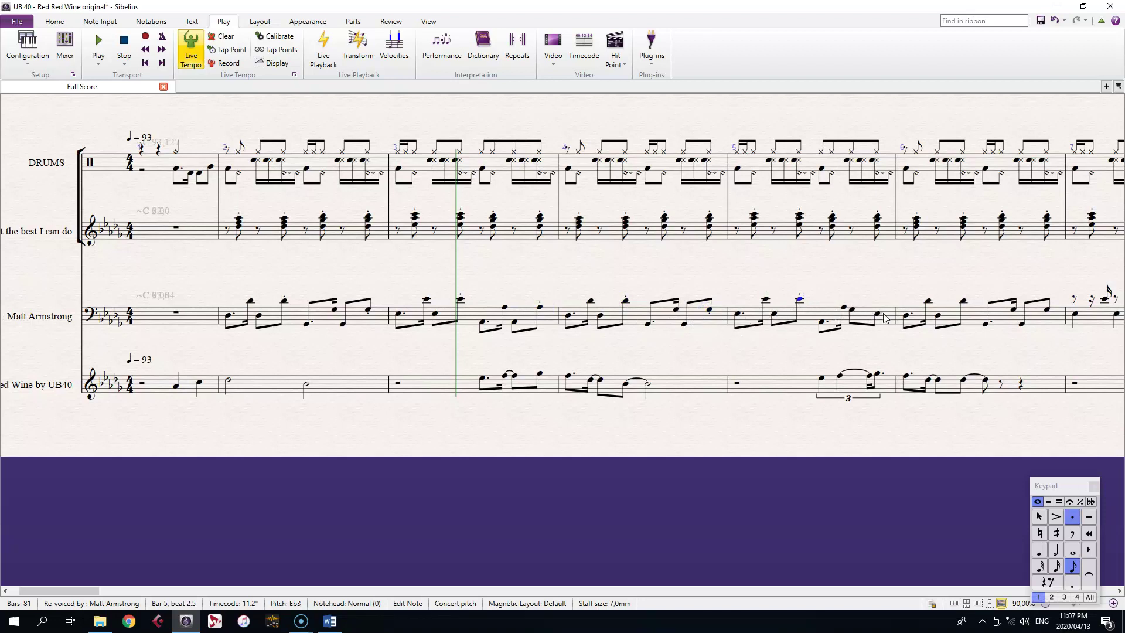
pyautogui.moveTo(911, 335); pyautogui.dragTo(783, 326)
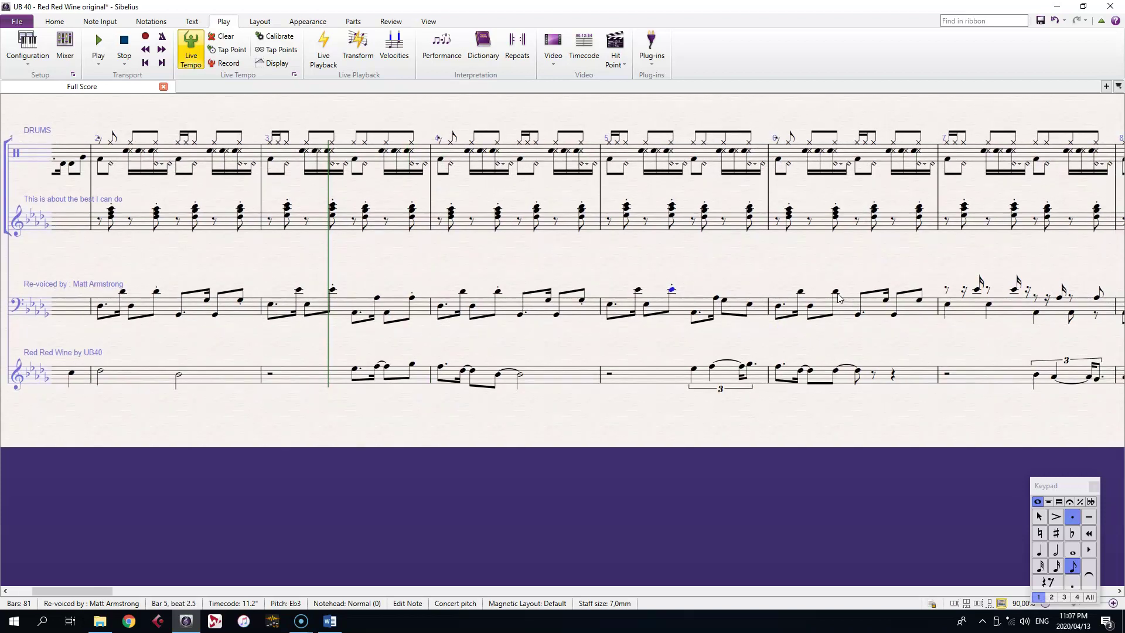
pyautogui.click(964, 301)
pyautogui.click(920, 300)
pyautogui.moveTo(980, 340); pyautogui.dragTo(704, 335)
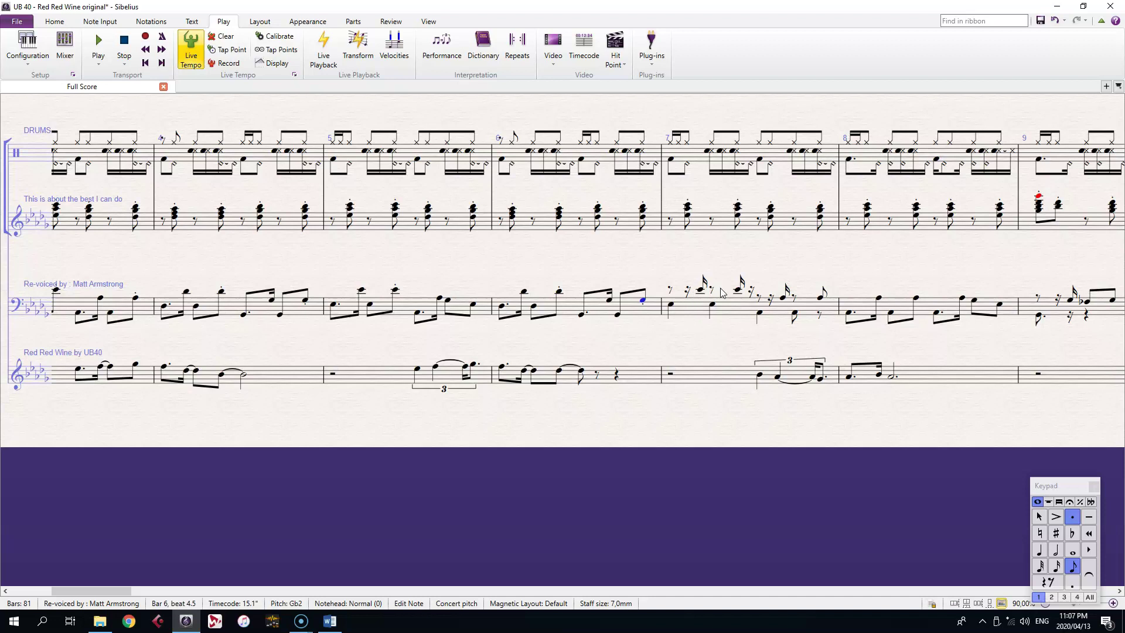
# Step: Make bar 7's lower notes and the Eb3 eighth notes, and dot the Ab1 on beat 3
pyautogui.click(671, 306)
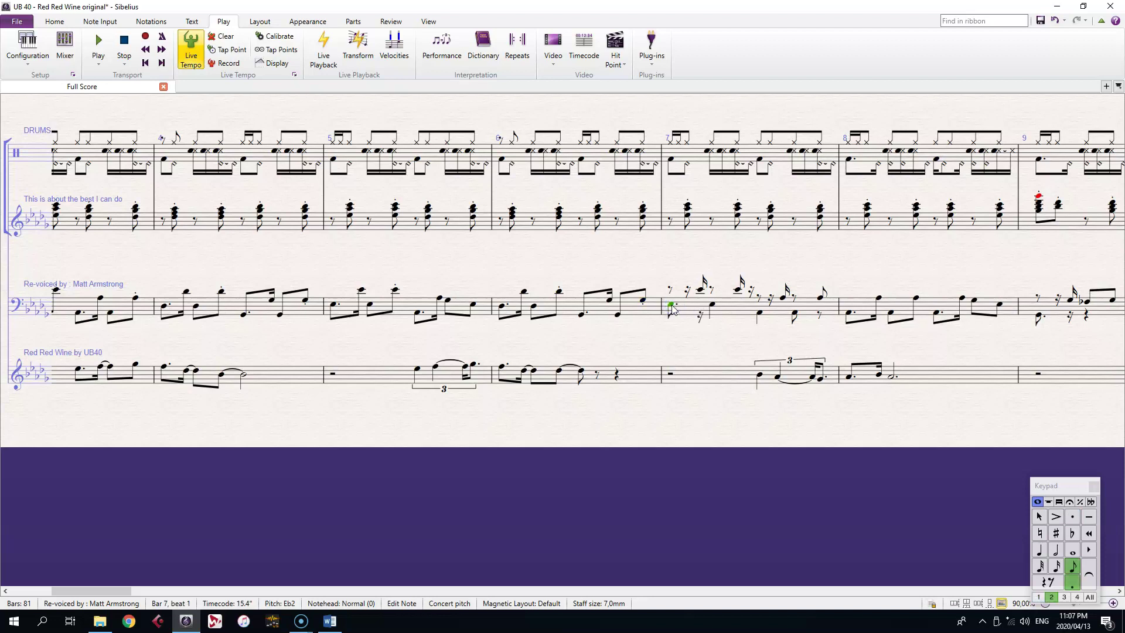
pyautogui.press('3')
pyautogui.click(711, 305)
pyautogui.press('3')
pyautogui.click(740, 289)
pyautogui.press('3')
pyautogui.click(759, 316)
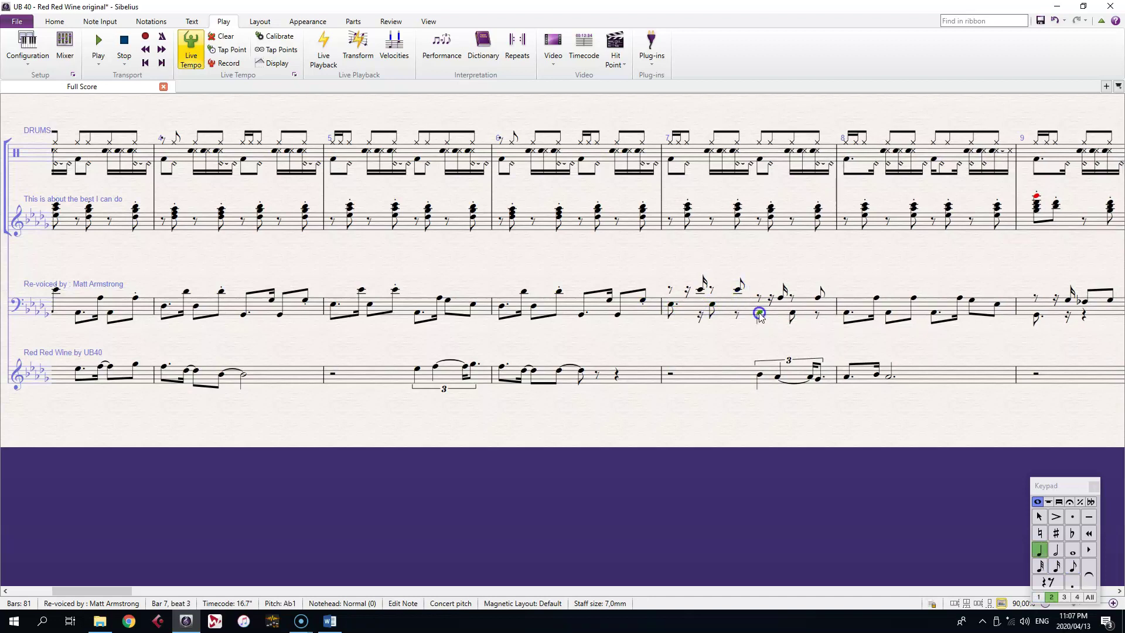
pyautogui.press('.')
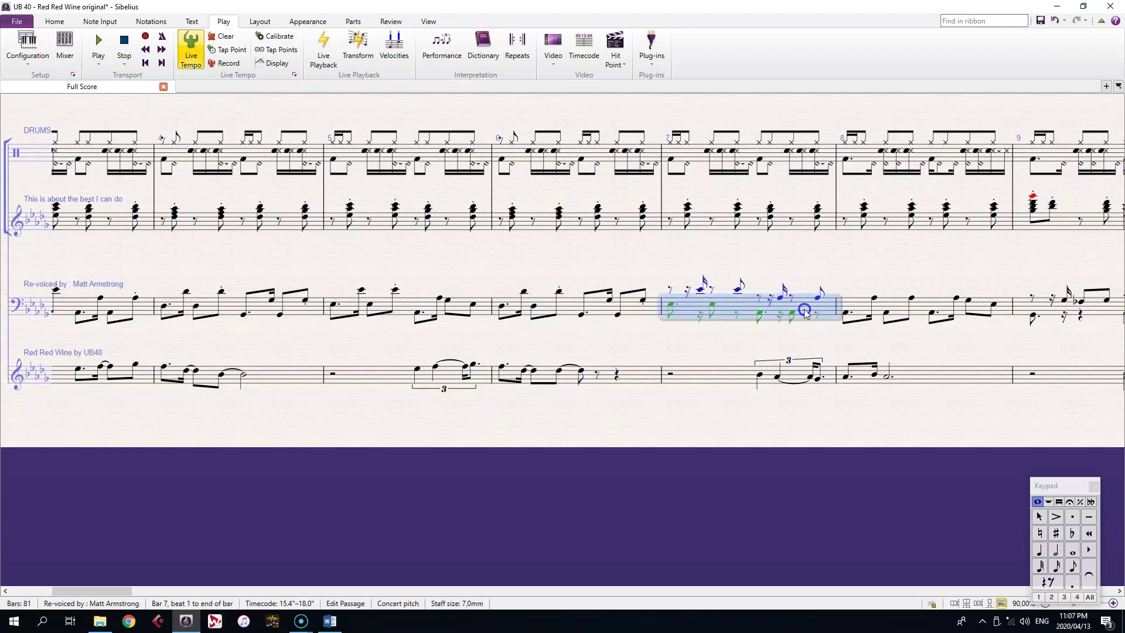
# Step: Merge bar 7 into voice 1, then filter to Voice 2 and delete the leftover rests
pyautogui.click(806, 313)
pyautogui.click(1041, 597)
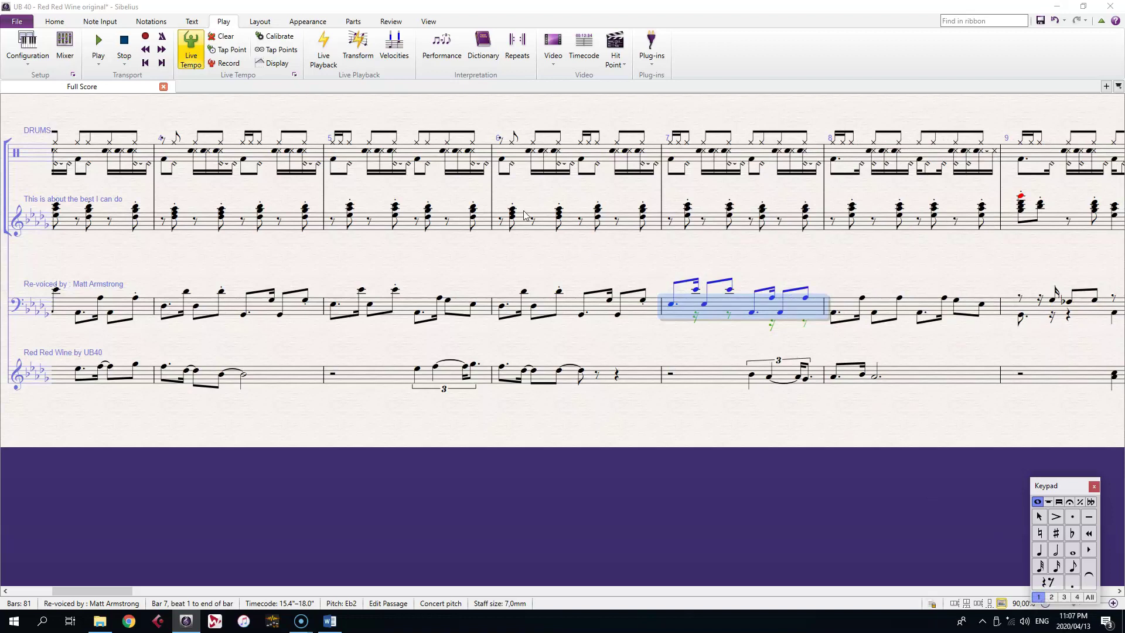
pyautogui.click(59, 23)
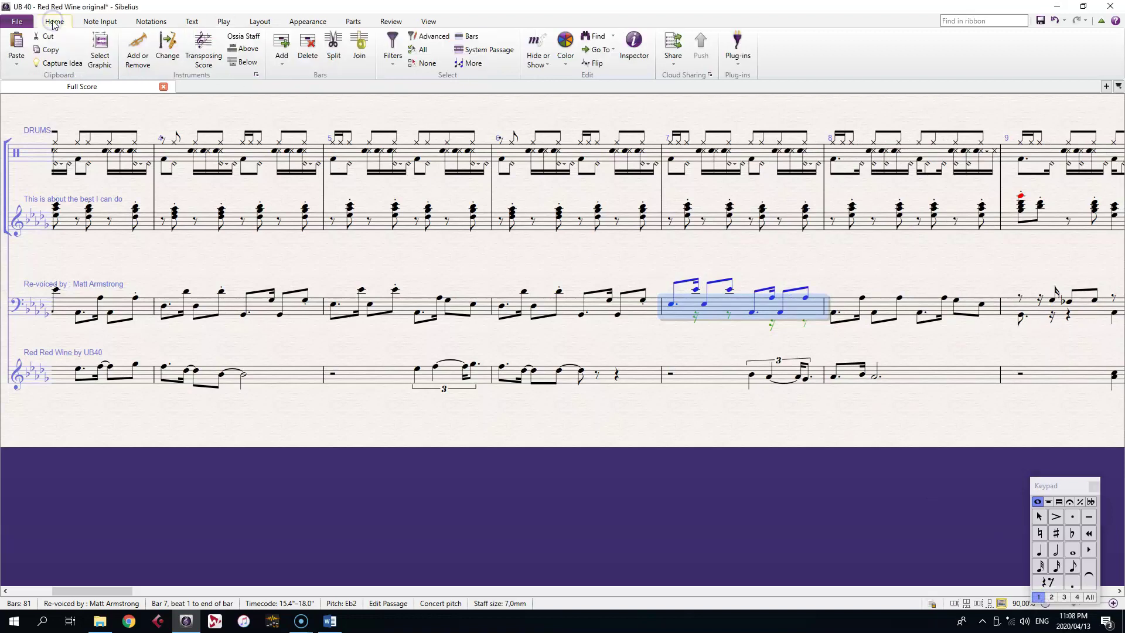
pyautogui.click(392, 46)
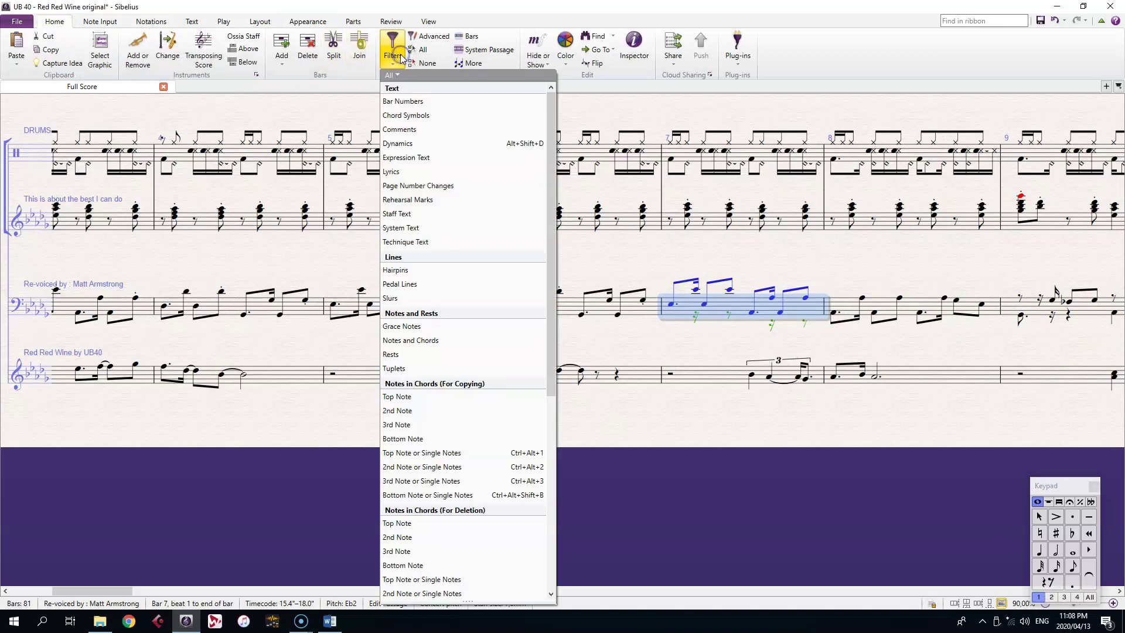
pyautogui.scroll(-3, 445, 348)
pyautogui.scroll(-1, 445, 349)
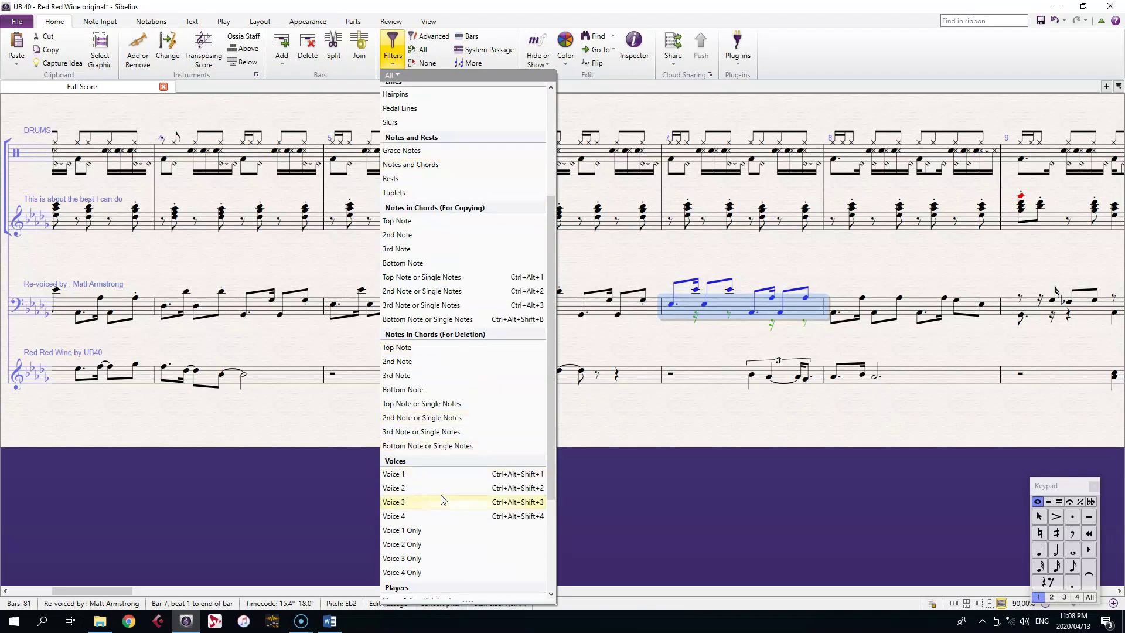
pyautogui.click(441, 489)
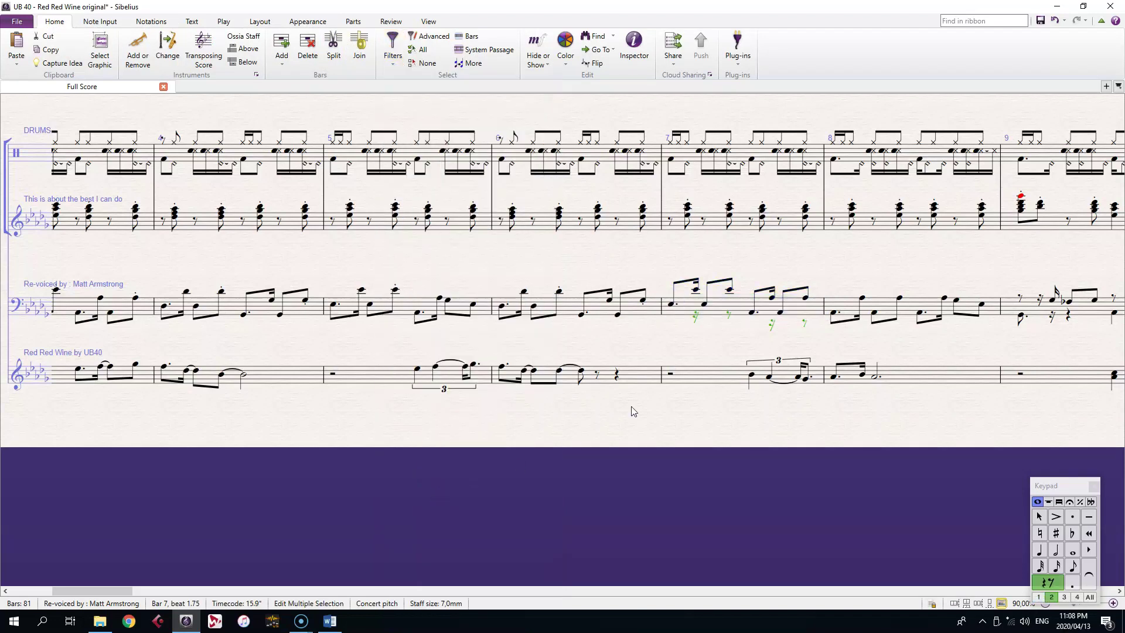
pyautogui.press('Delete')
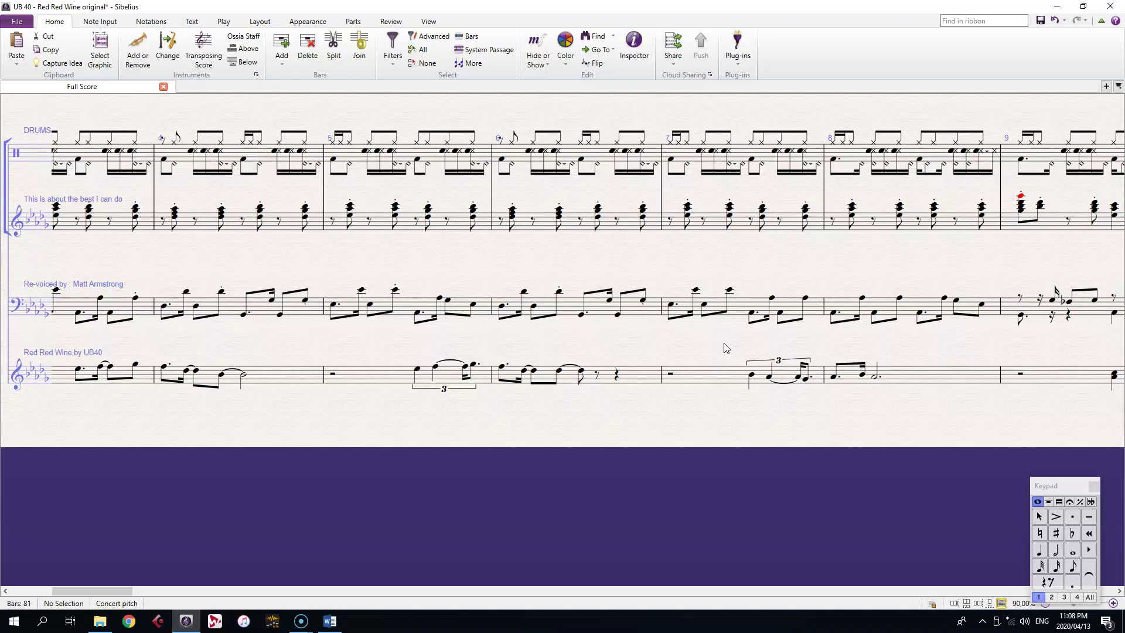
# Step: Make the lower-voice note in bar 9 of the bass staff a staccato eighth
pyautogui.moveTo(723, 343); pyautogui.dragTo(311, 339)
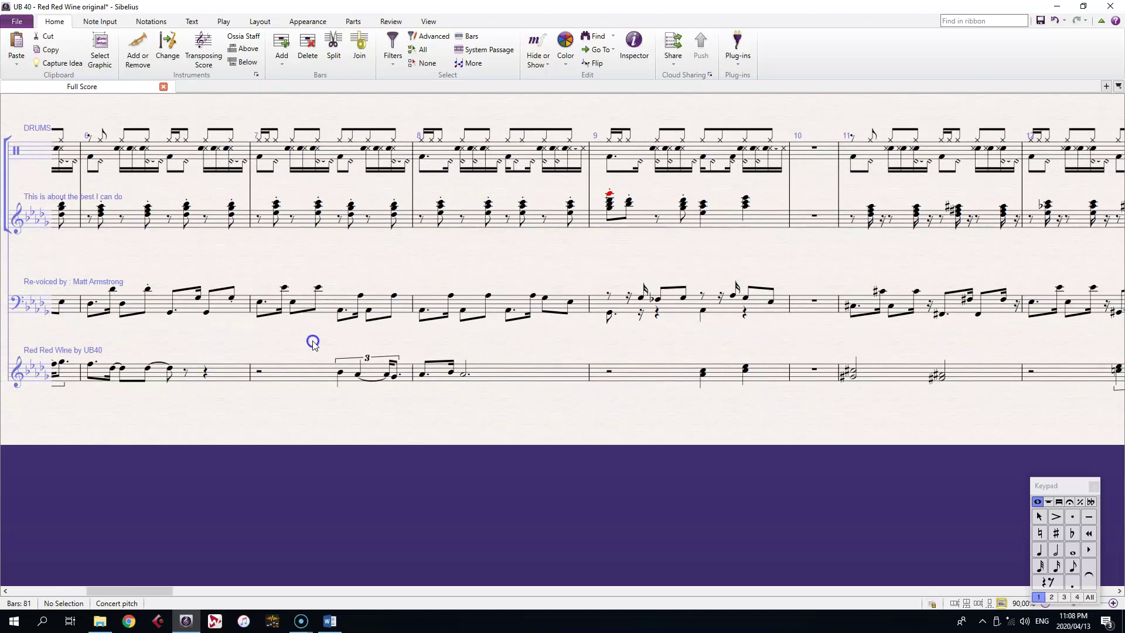
pyautogui.click(703, 314)
pyautogui.press('KP_3')
pyautogui.press('KP_Decimal')
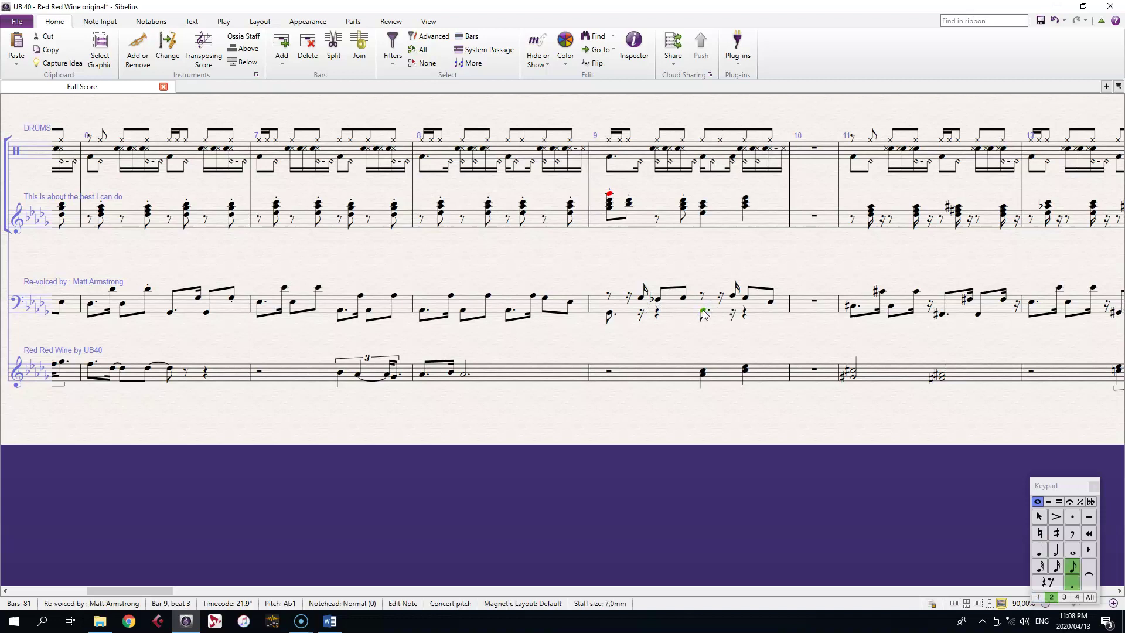
# Step: Move bar 9 into voice 1 and filter to its leftover Voice 2 rests for removal
pyautogui.click(705, 317)
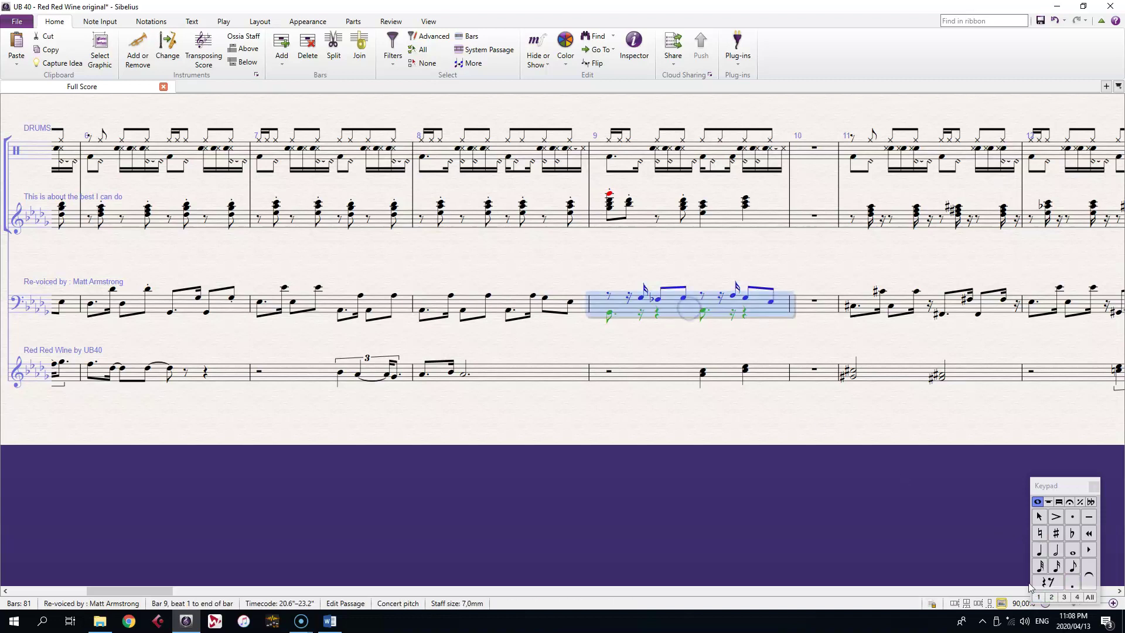
pyautogui.click(1040, 596)
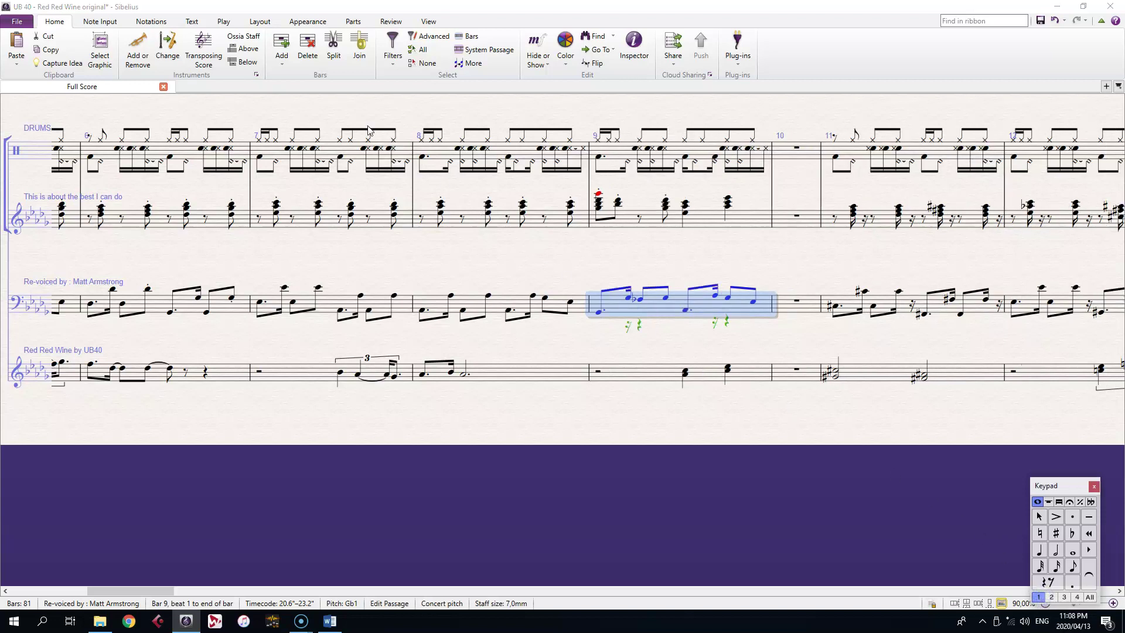
pyautogui.click(393, 50)
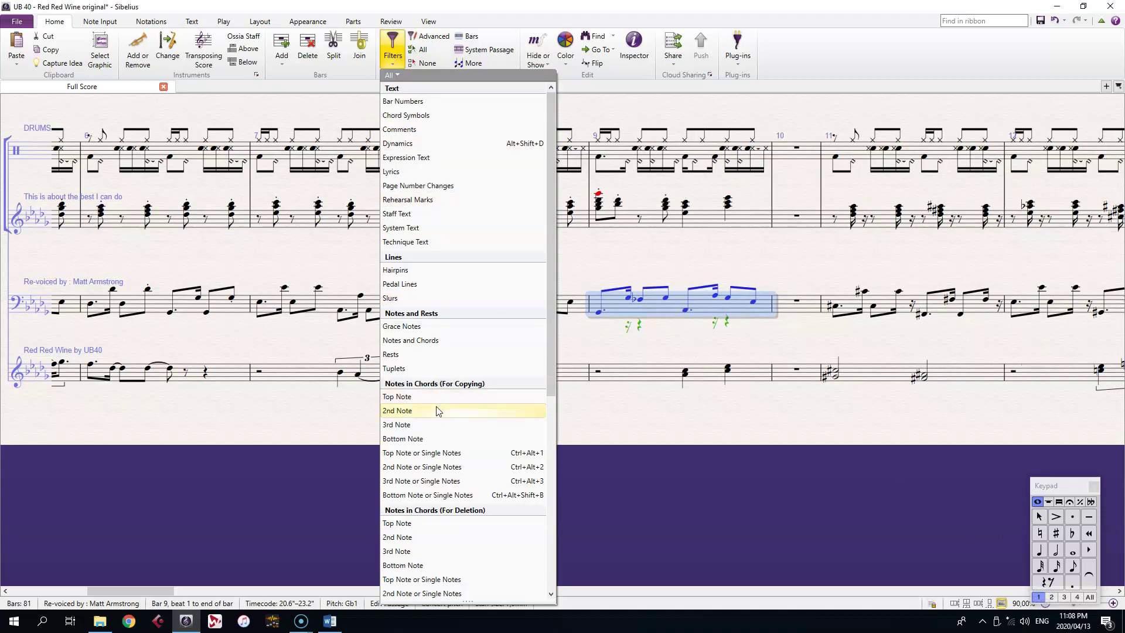
pyautogui.scroll(-3, 449, 586)
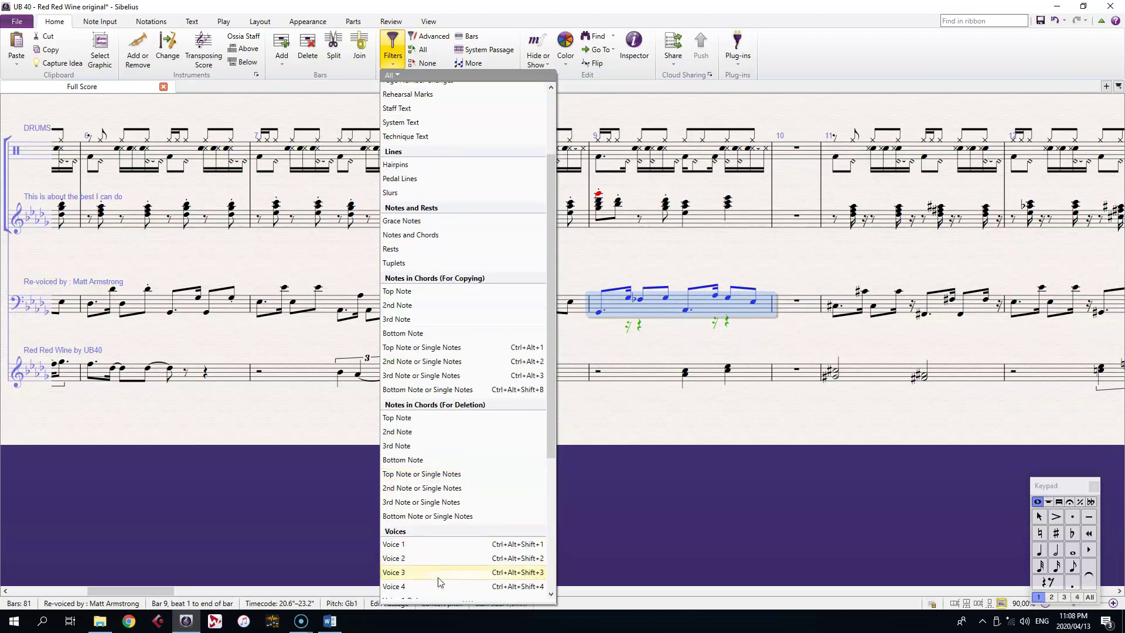
pyautogui.click(428, 559)
pyautogui.press('Escape')
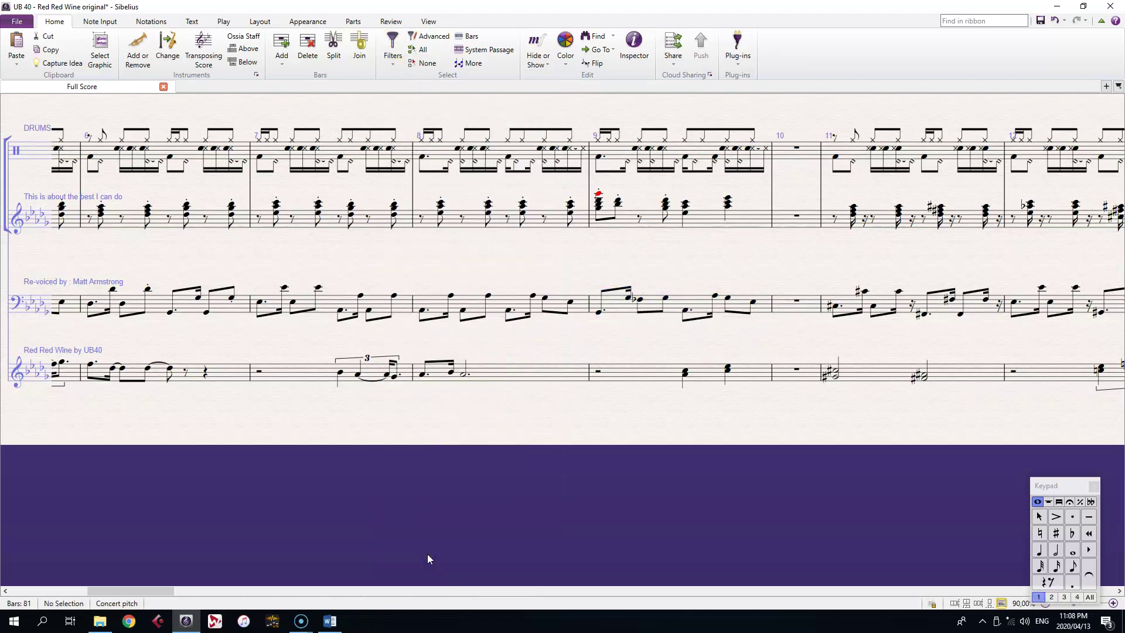
# Step: Select bar 3 of the melody staff and play it back
pyautogui.moveTo(487, 353); pyautogui.dragTo(848, 327)
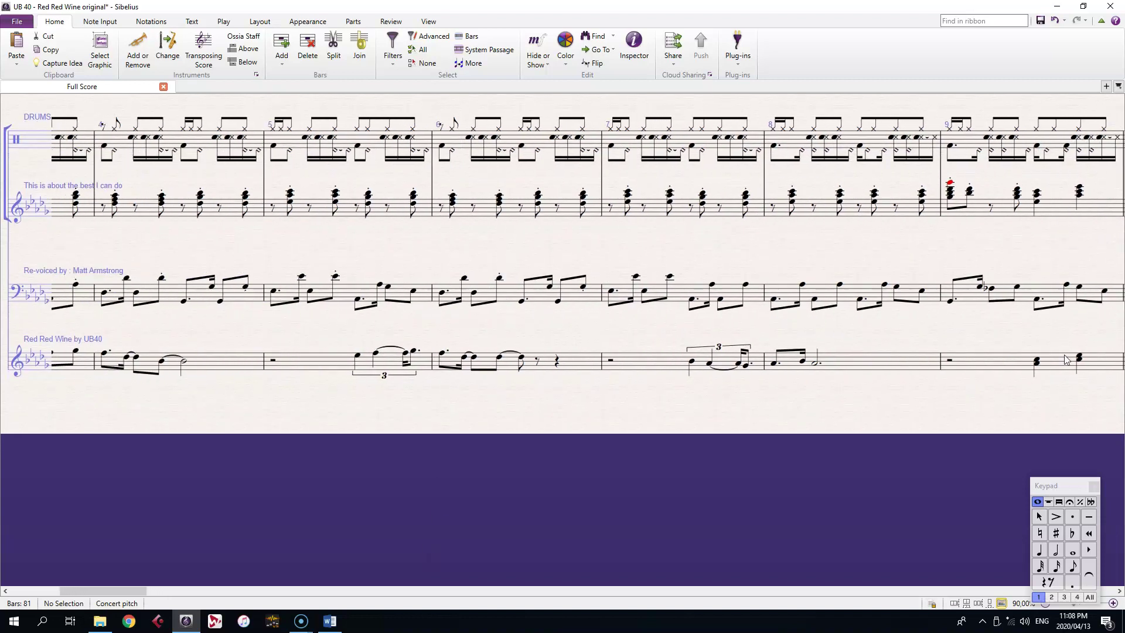
pyautogui.moveTo(466, 333); pyautogui.dragTo(764, 329)
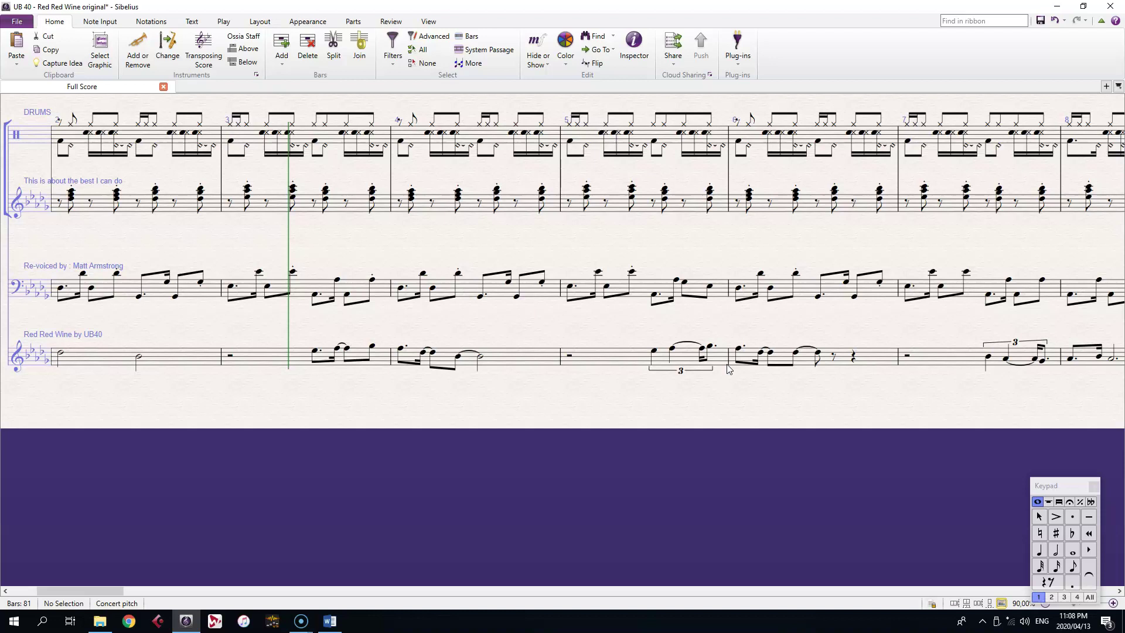
pyautogui.moveTo(671, 389); pyautogui.dragTo(723, 389)
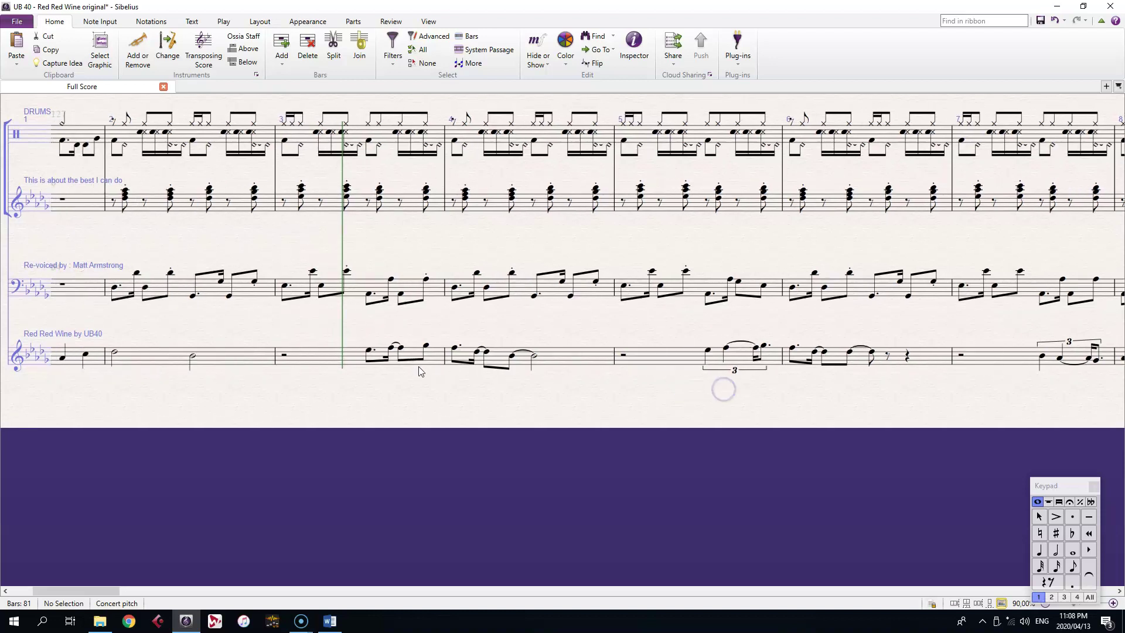
pyautogui.click(441, 365)
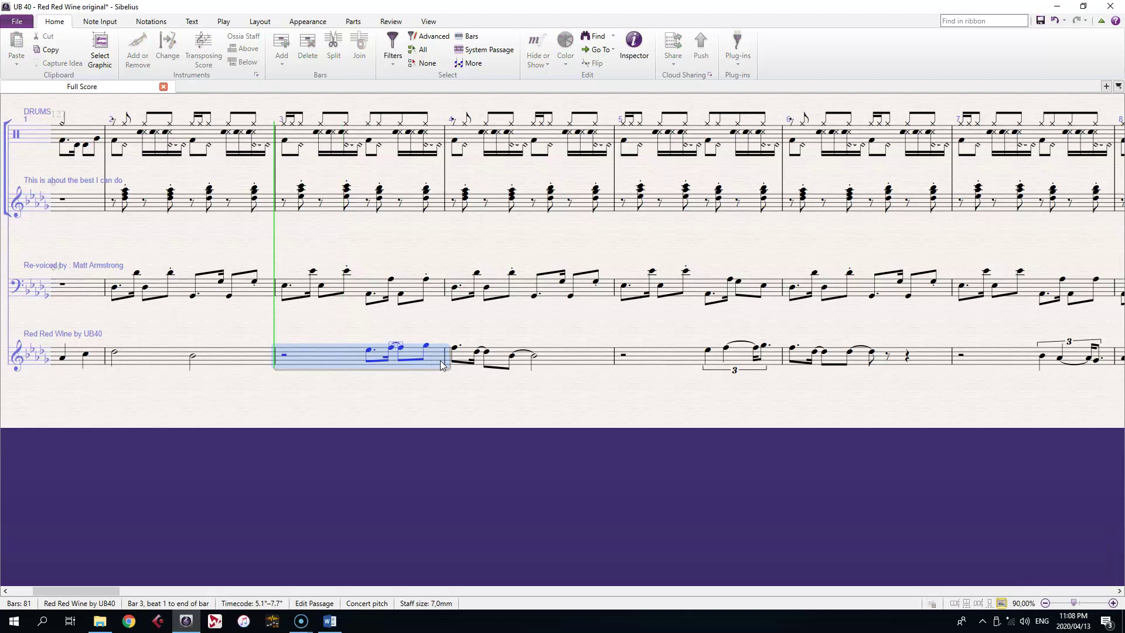
pyautogui.press('space')
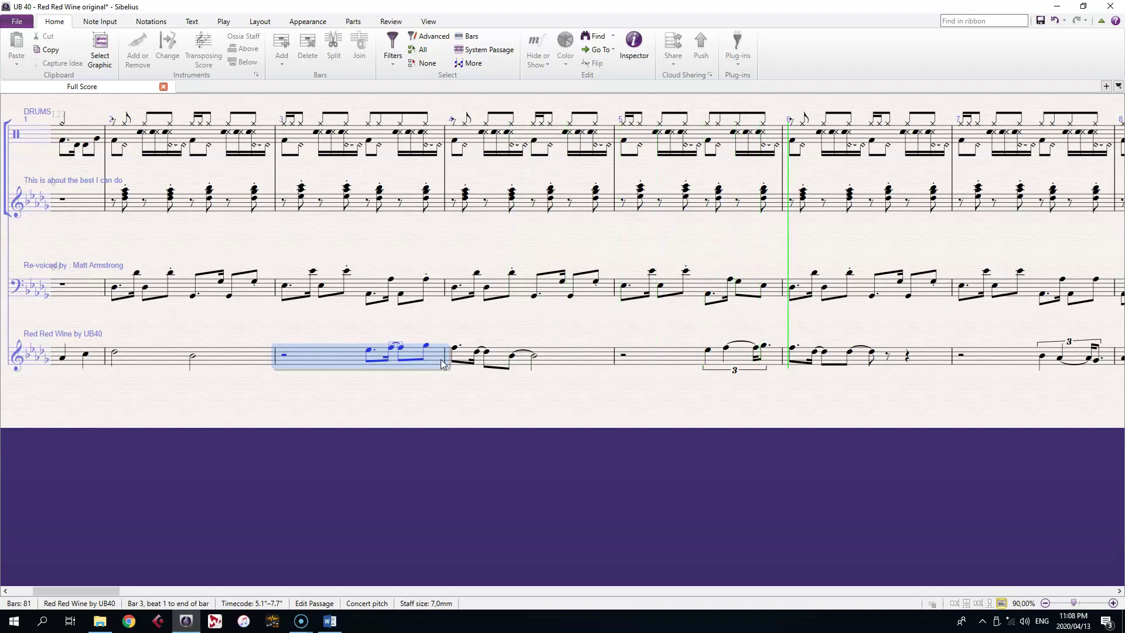
pyautogui.press('space')
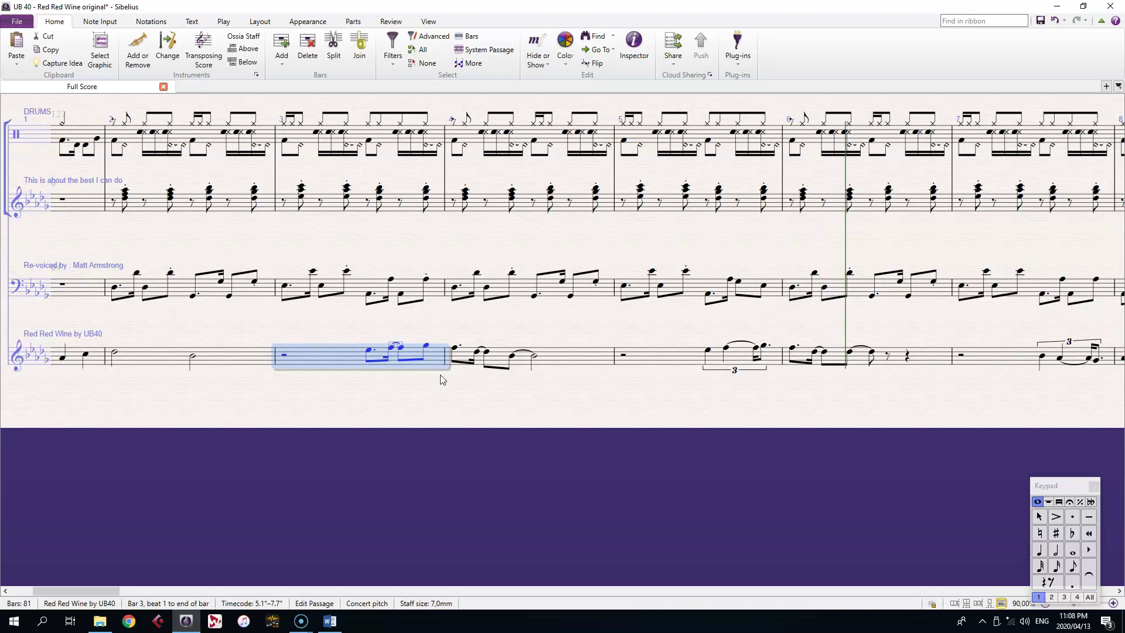
# Step: Paste bar 3's rhythm over bar 5's triplet in the melody staff
pyautogui.click(440, 387)
pyautogui.click(437, 363)
pyautogui.click(674, 360)
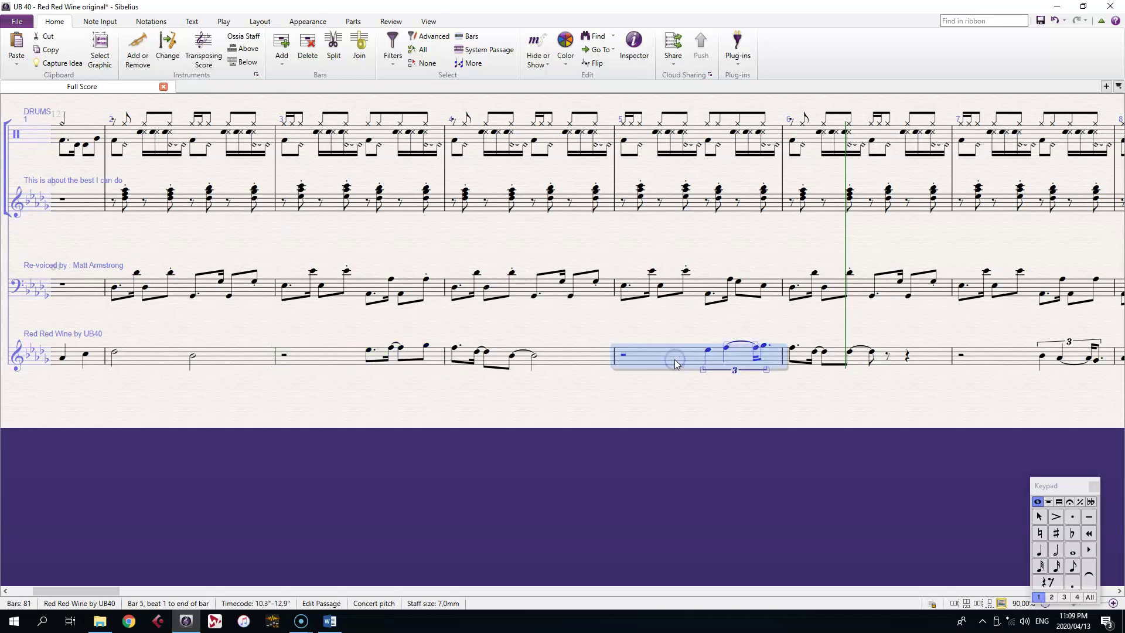
pyautogui.hotkey('ctrl', 'v')
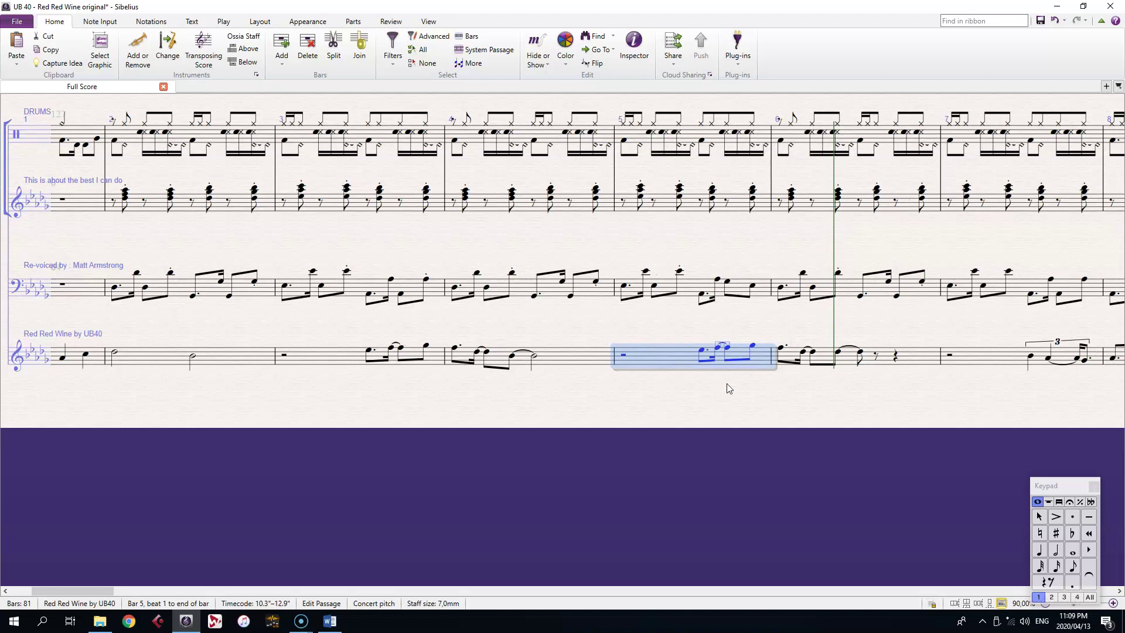
pyautogui.press('Escape')
pyautogui.moveTo(833, 383); pyautogui.dragTo(617, 381)
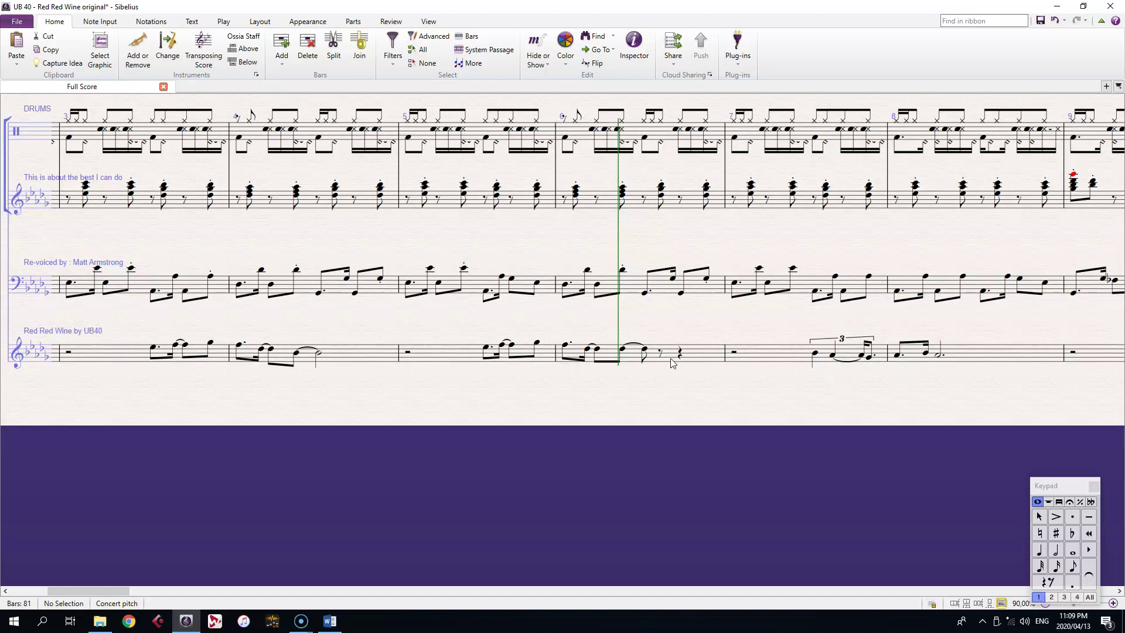
# Step: Copy bar 5 over bar 7, flip the tie below, and drop Gb5 an octave to Gb4
pyautogui.click(550, 355)
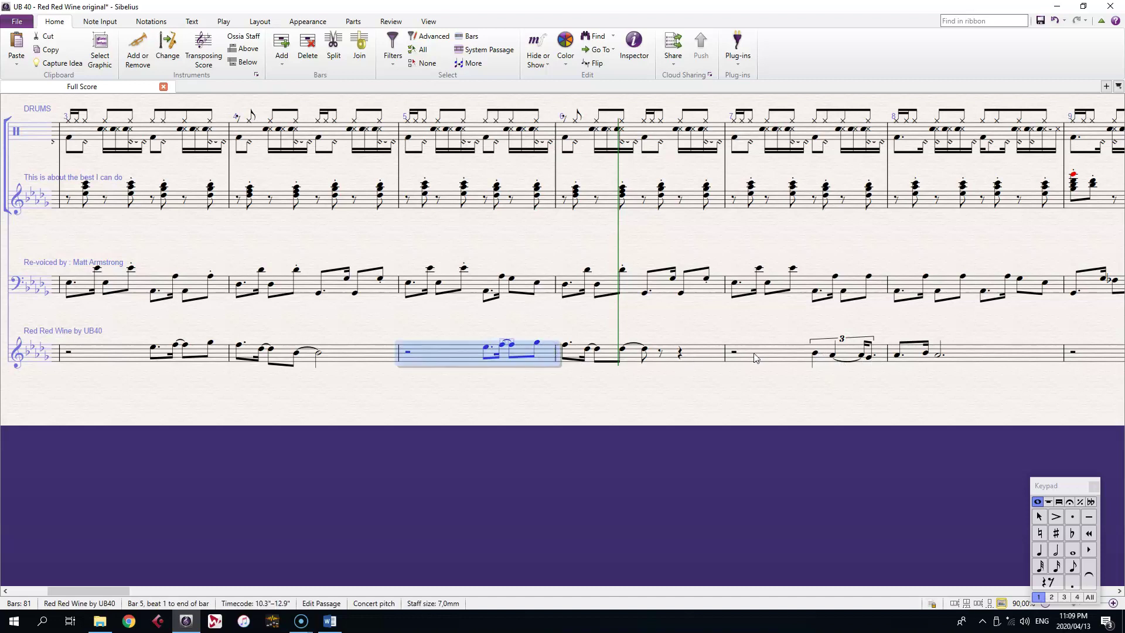
pyautogui.keyDown('alt'); pyautogui.click(782, 353); pyautogui.keyUp('alt')
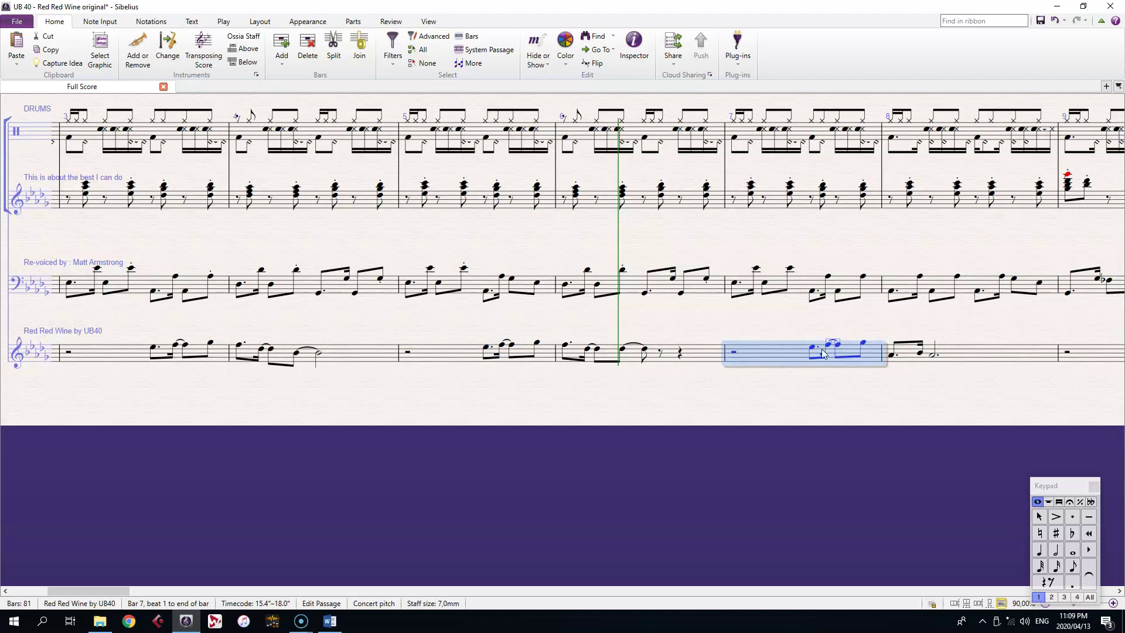
pyautogui.click(813, 351)
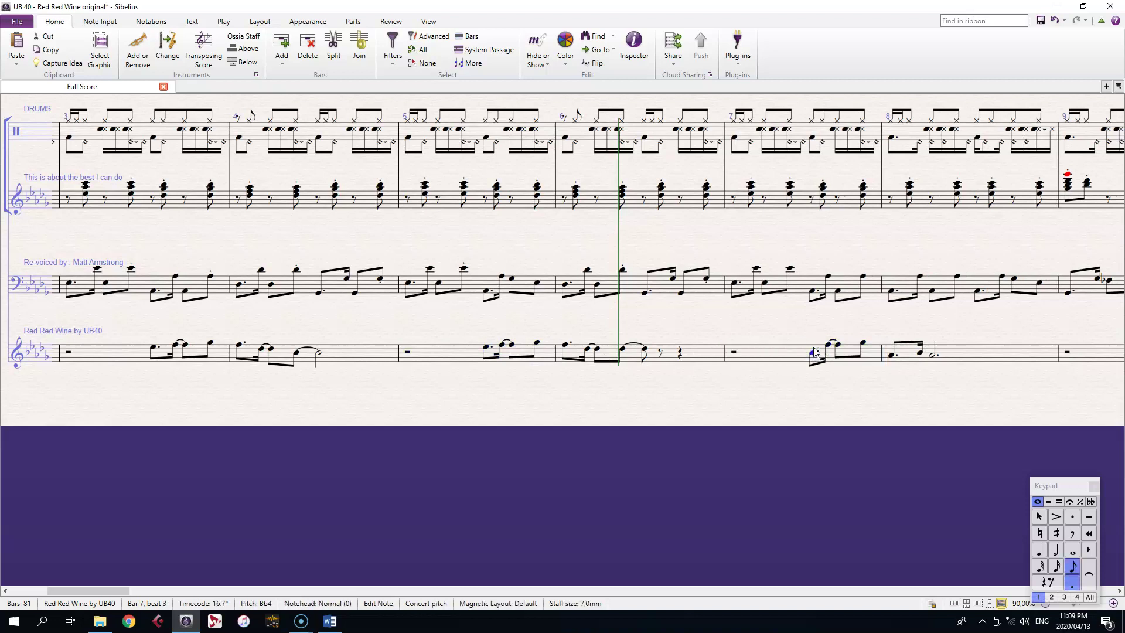
pyautogui.press('Right')
pyautogui.hotkey('shift', 'Right')
pyautogui.press('x')
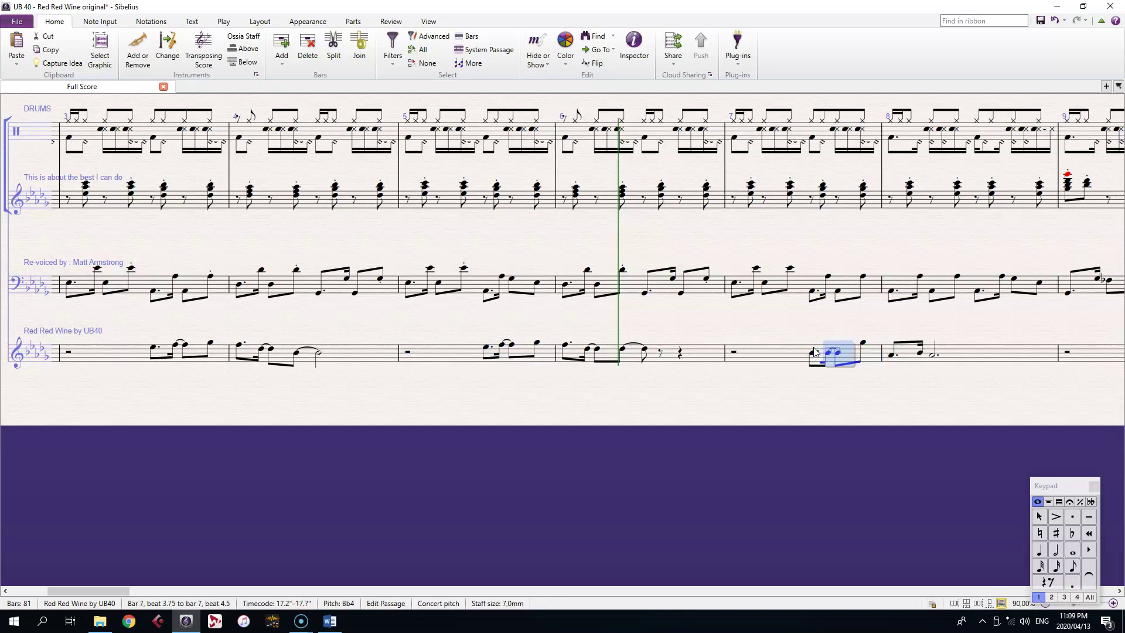
pyautogui.press('Right')
pyautogui.hotkey('ctrl', 'Down')
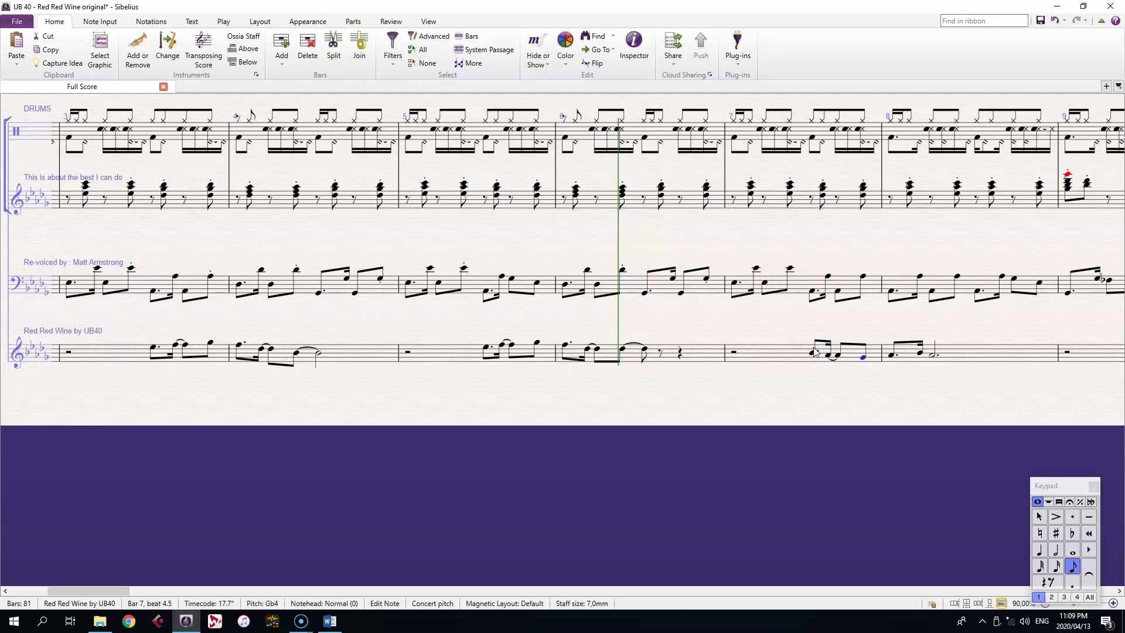
# Step: Delete the two chord notes in bar 9 of the melody staff, leaving a bar rest
pyautogui.moveTo(992, 397); pyautogui.dragTo(665, 377)
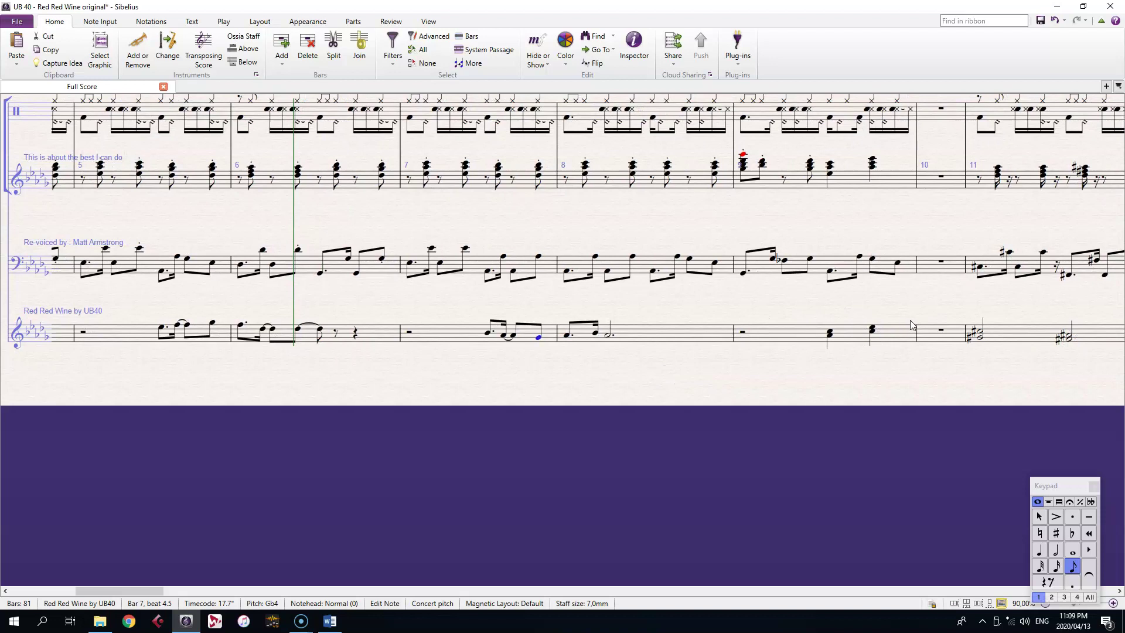
pyautogui.click(859, 339)
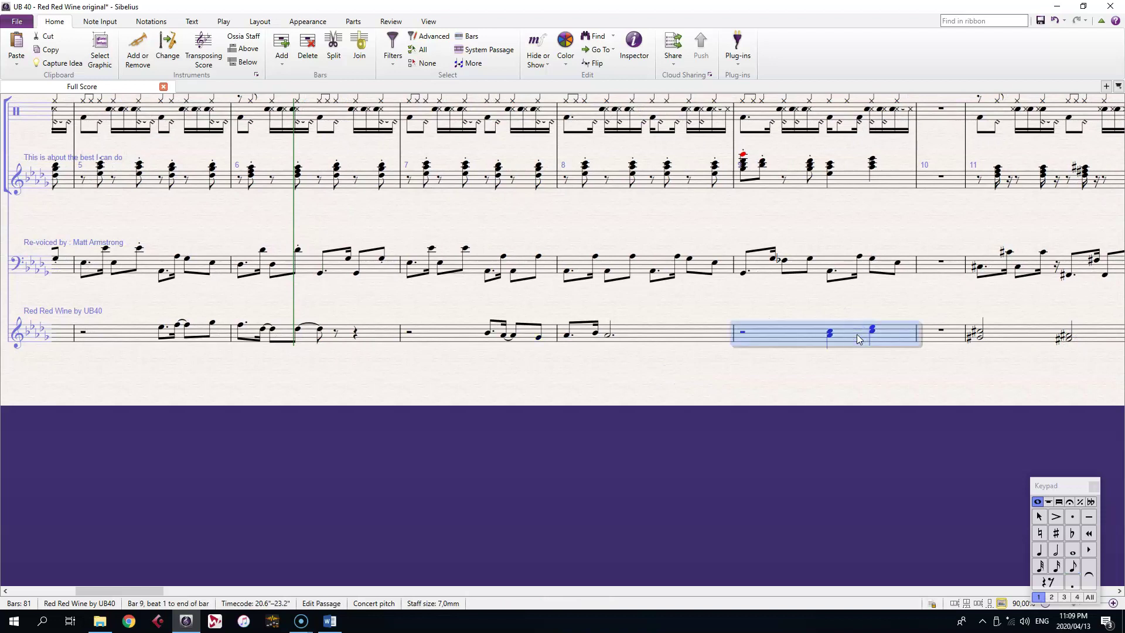
pyautogui.press('Delete')
pyautogui.click(814, 364)
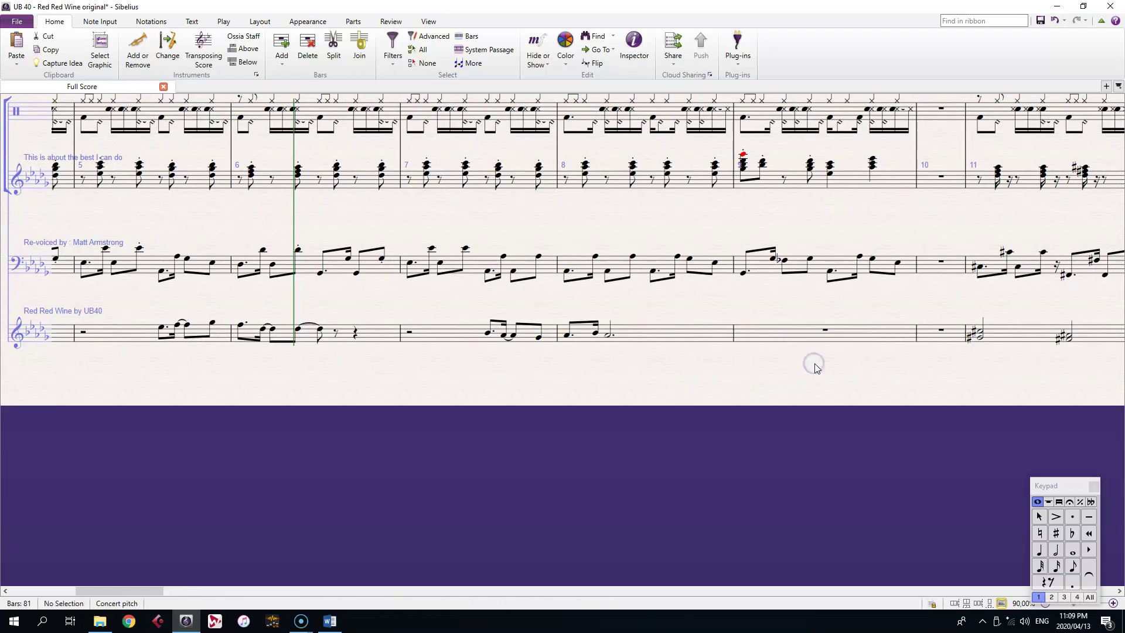
pyautogui.press('space')
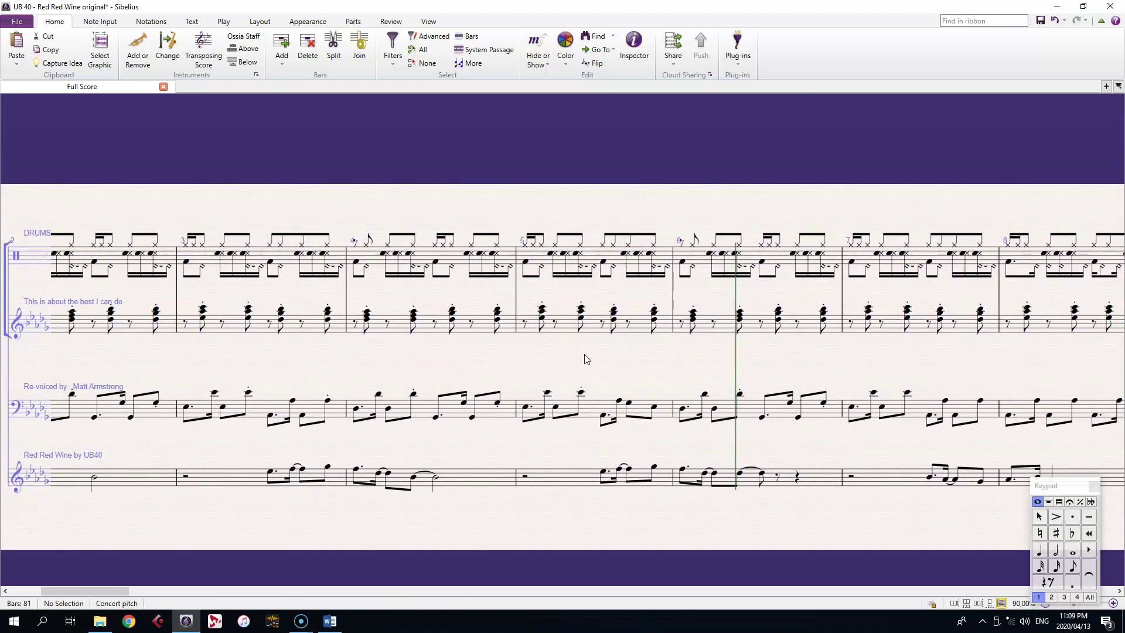
pyautogui.hotkey('ctrl', 'Home')
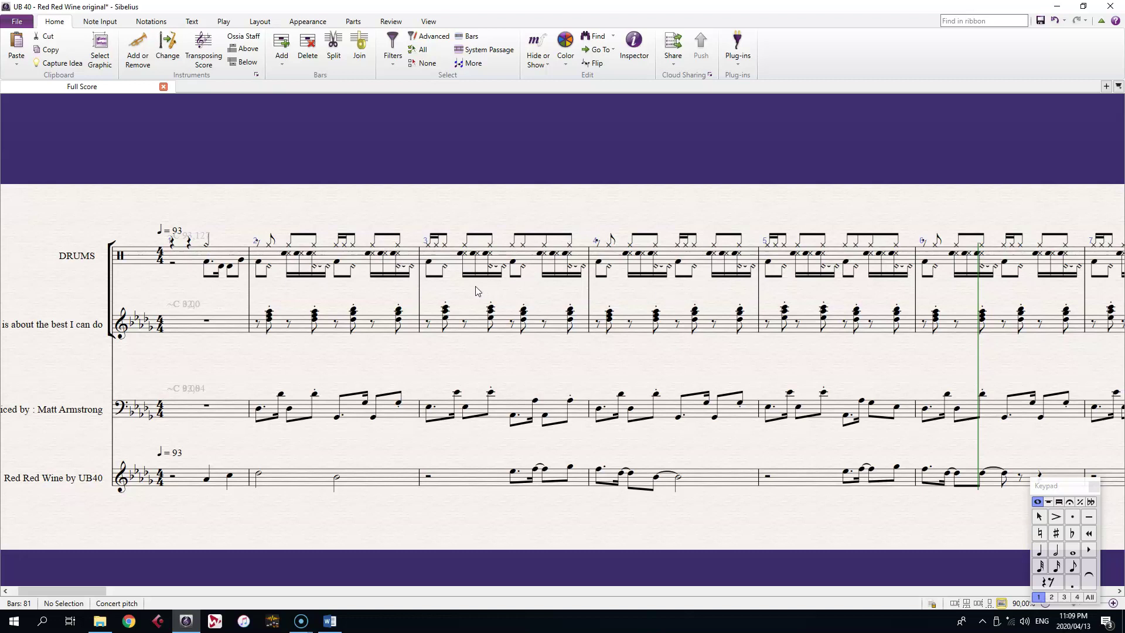
pyautogui.click(206, 249)
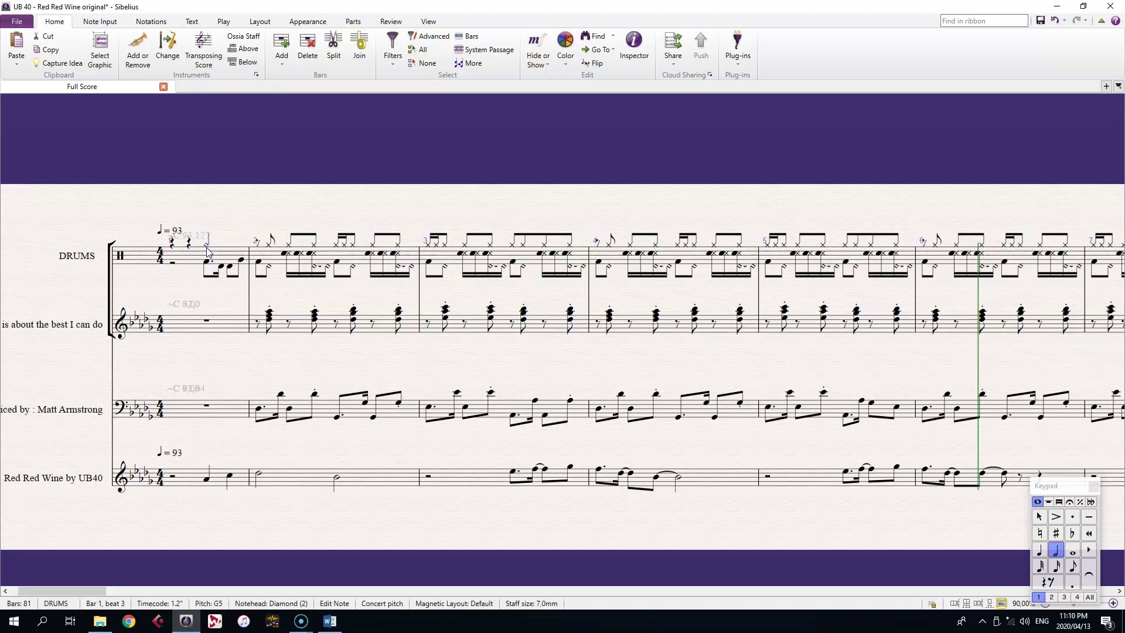